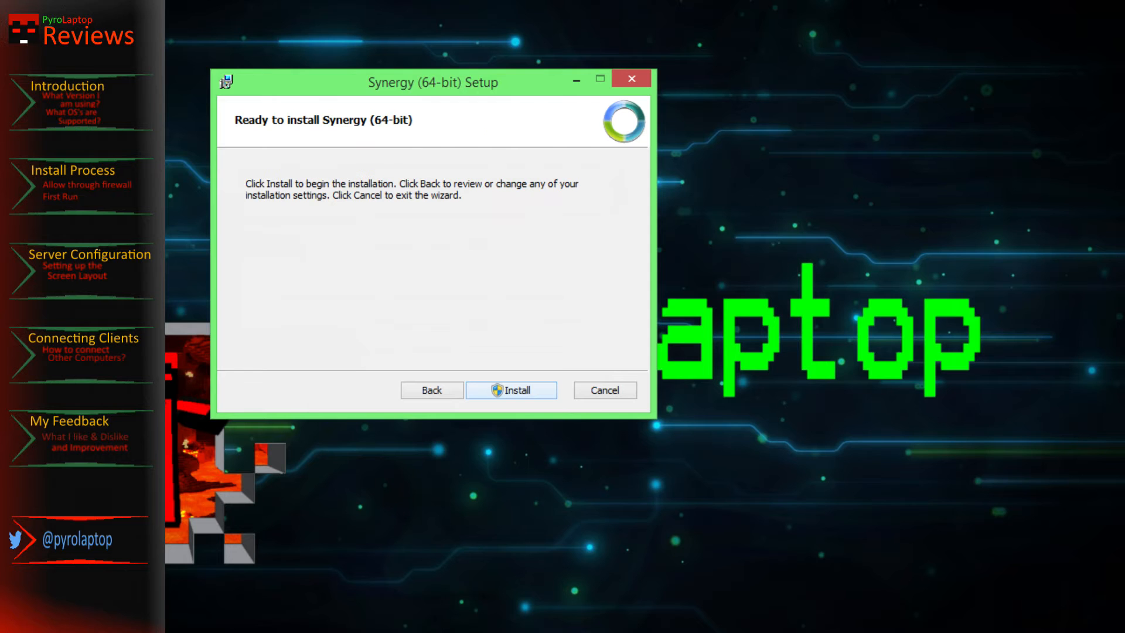
- Install Synergy (64-bit), finish its setup, and allow it through Windows Firewall on private networks
key(Return)
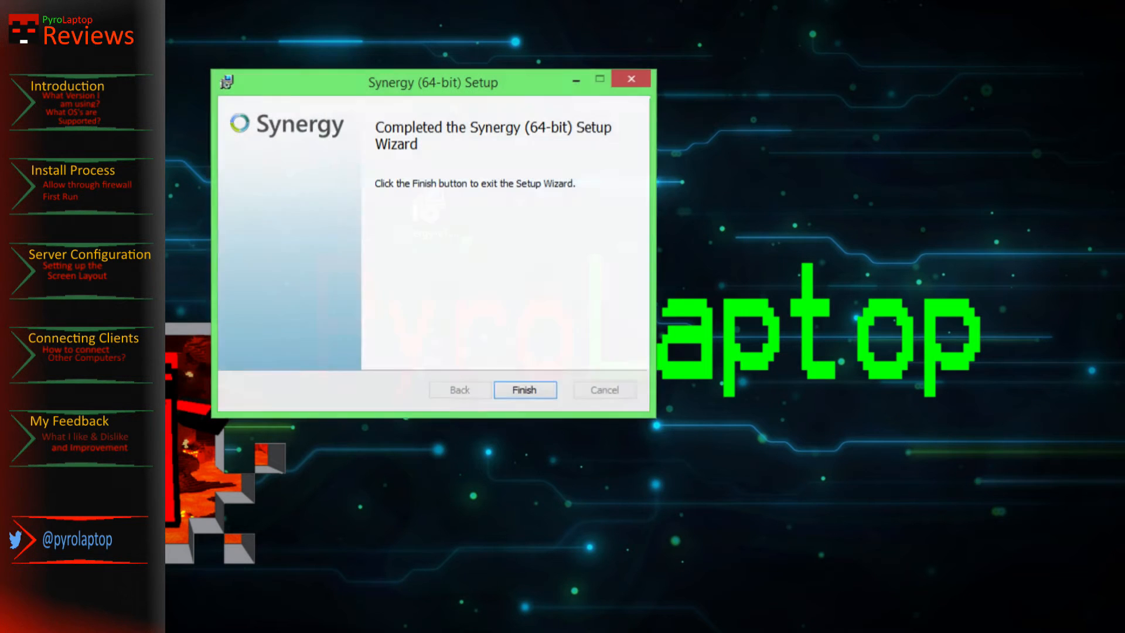
key(Return)
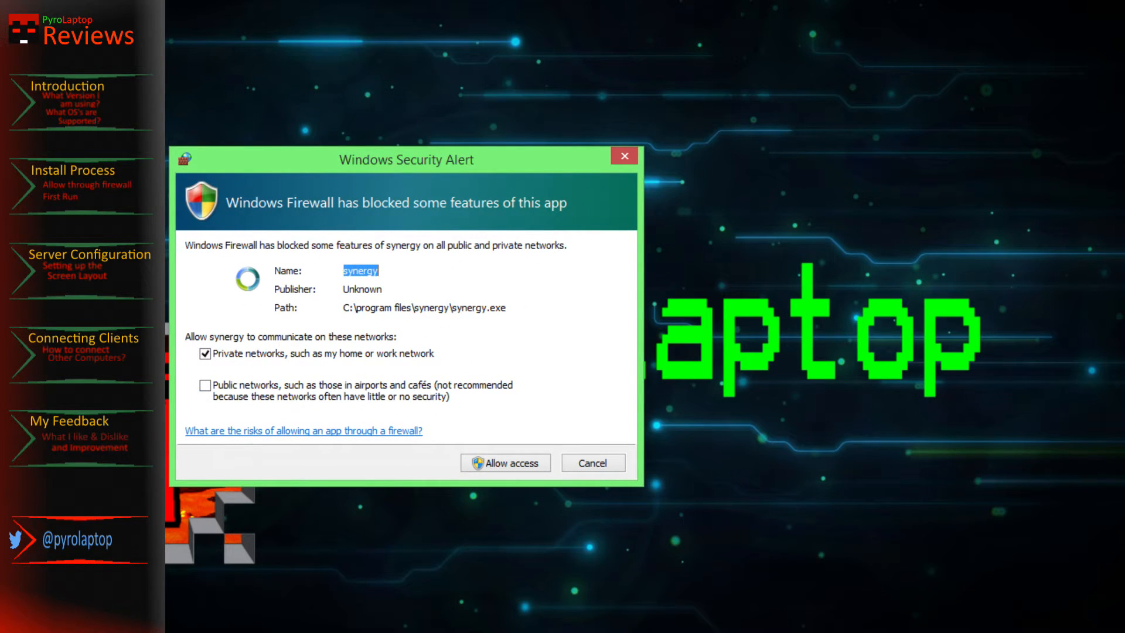
click(506, 463)
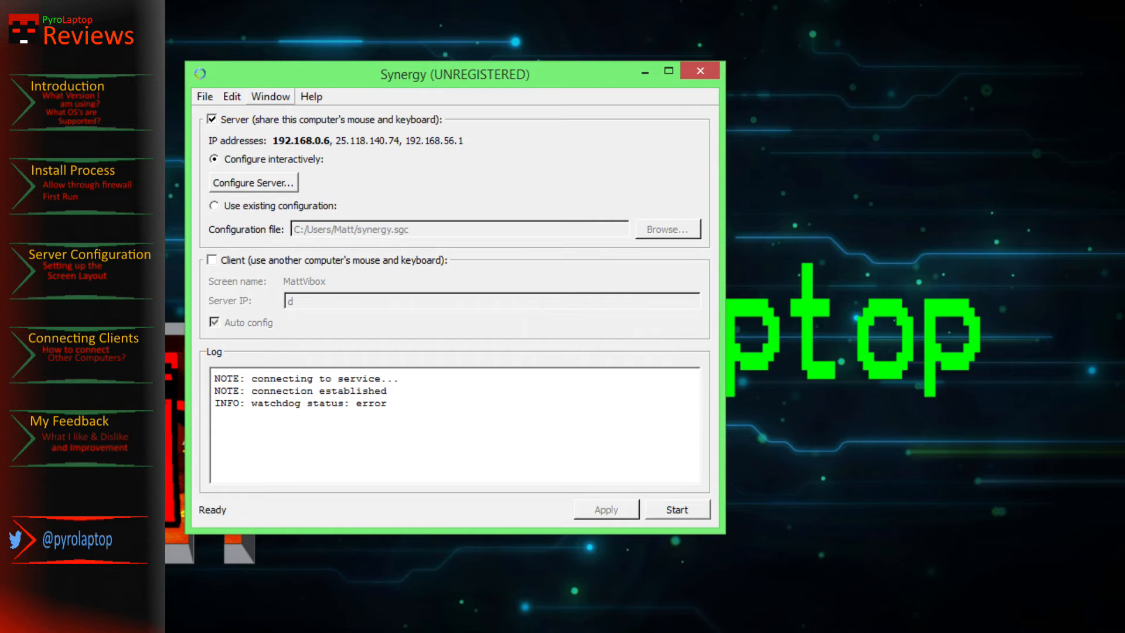
click(271, 96)
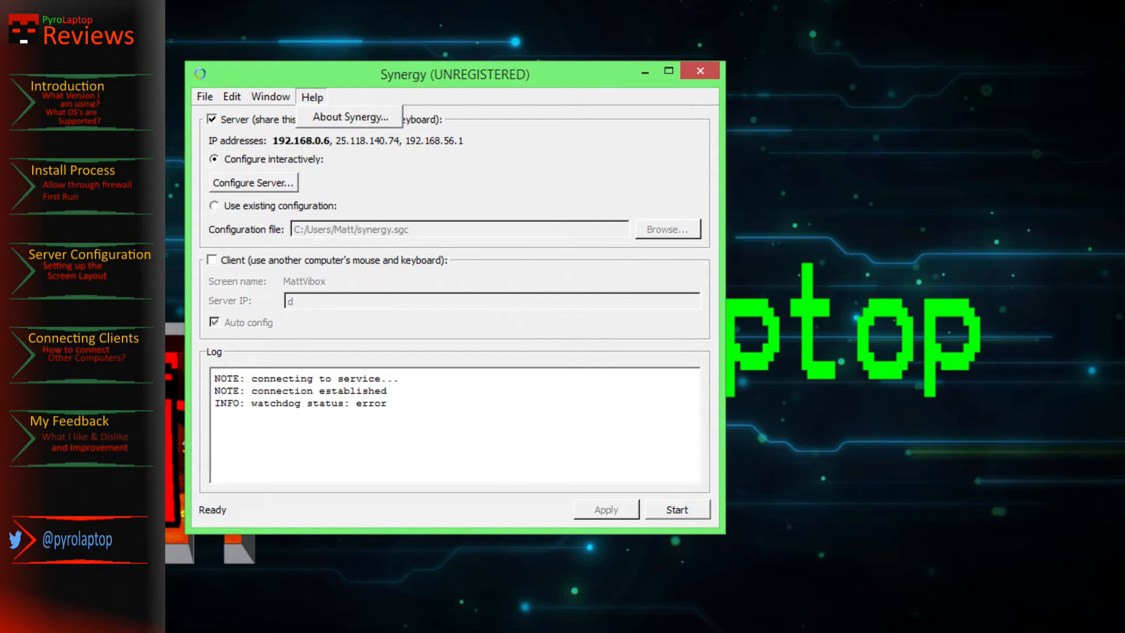
mouse_move(270, 97)
mouse_move(232, 97)
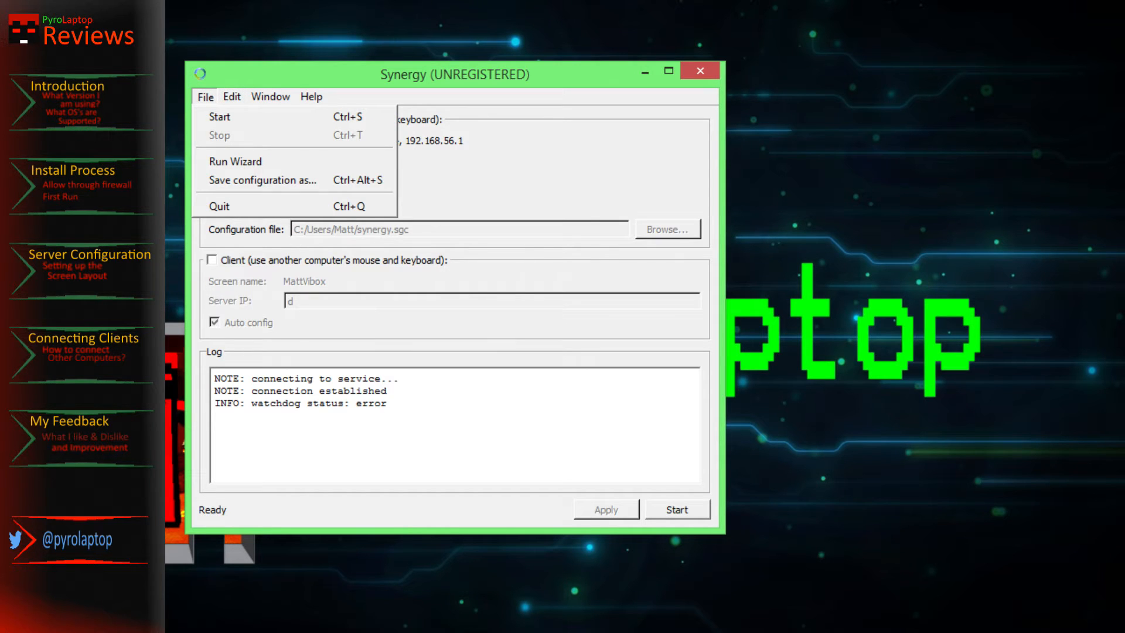
click(270, 97)
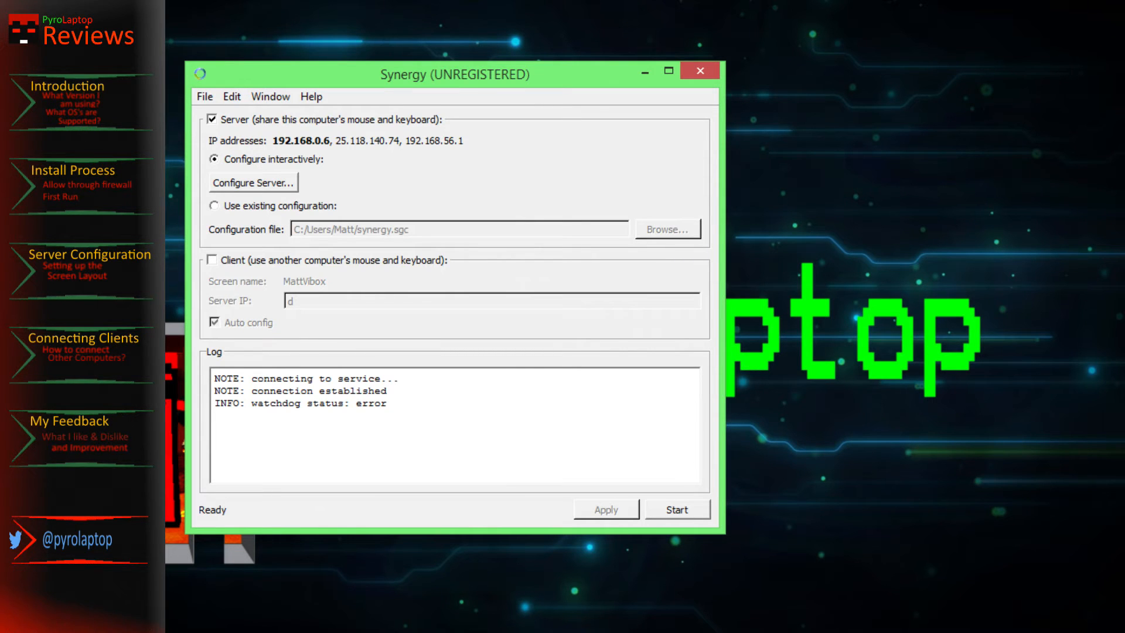
- Examine the screen layout and advanced settings in the server configuration, and close it without changes
click(252, 183)
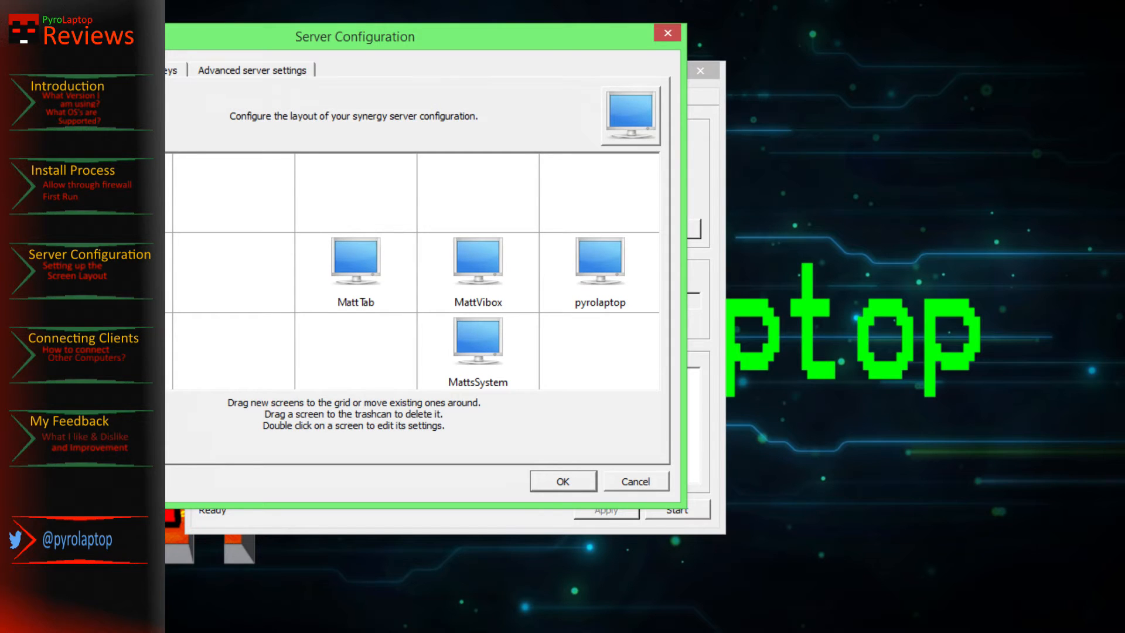
key(ctrl+Tab)
key(ctrl+Tab)
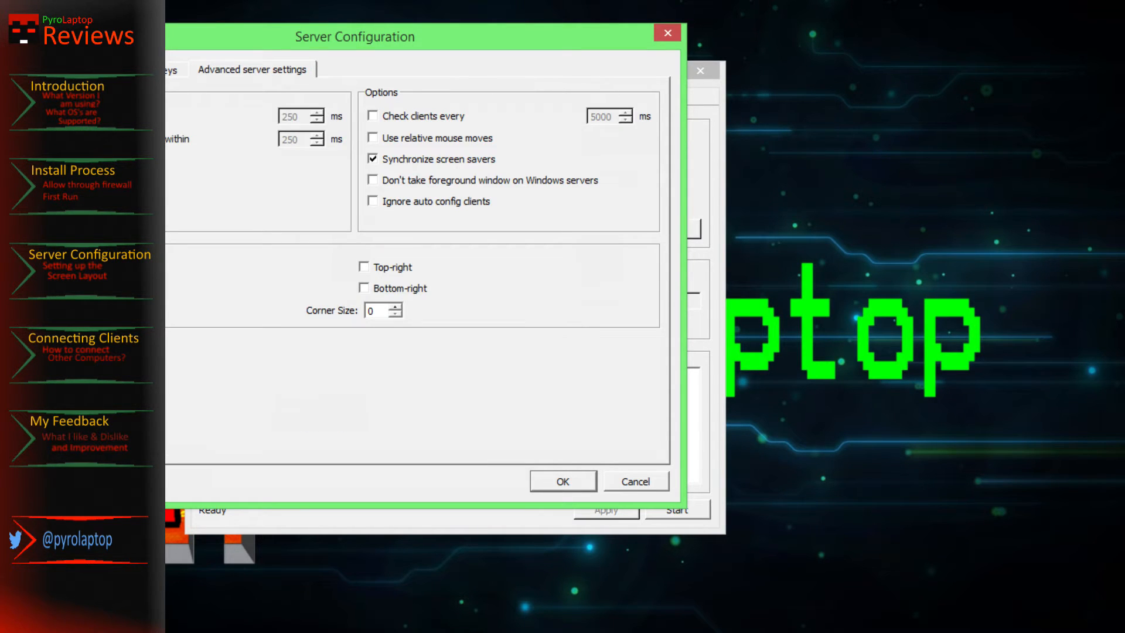
key(Escape)
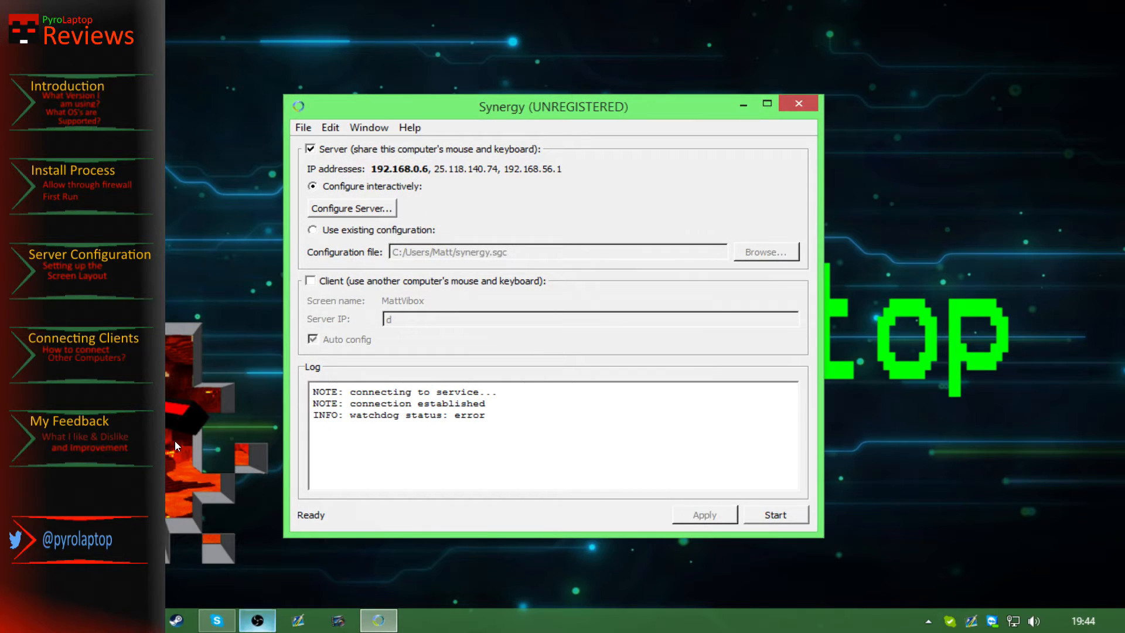
click(175, 442)
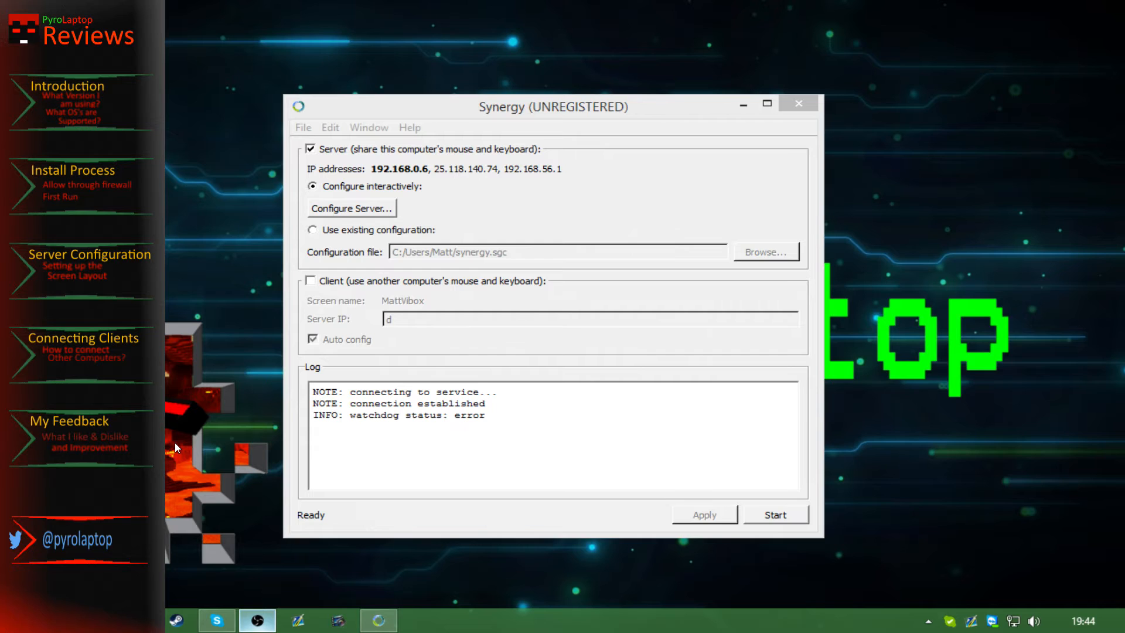
click(465, 302)
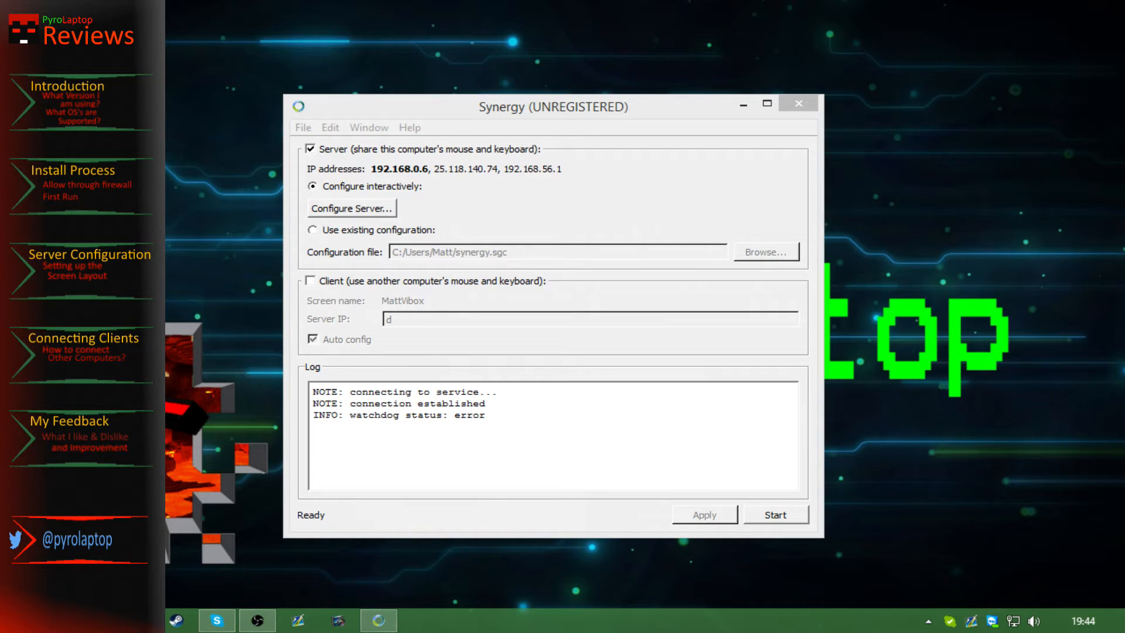
- Run the setup wizard in English, activate with the prefilled account, choose the computer's role, and finish the setup
click(304, 128)
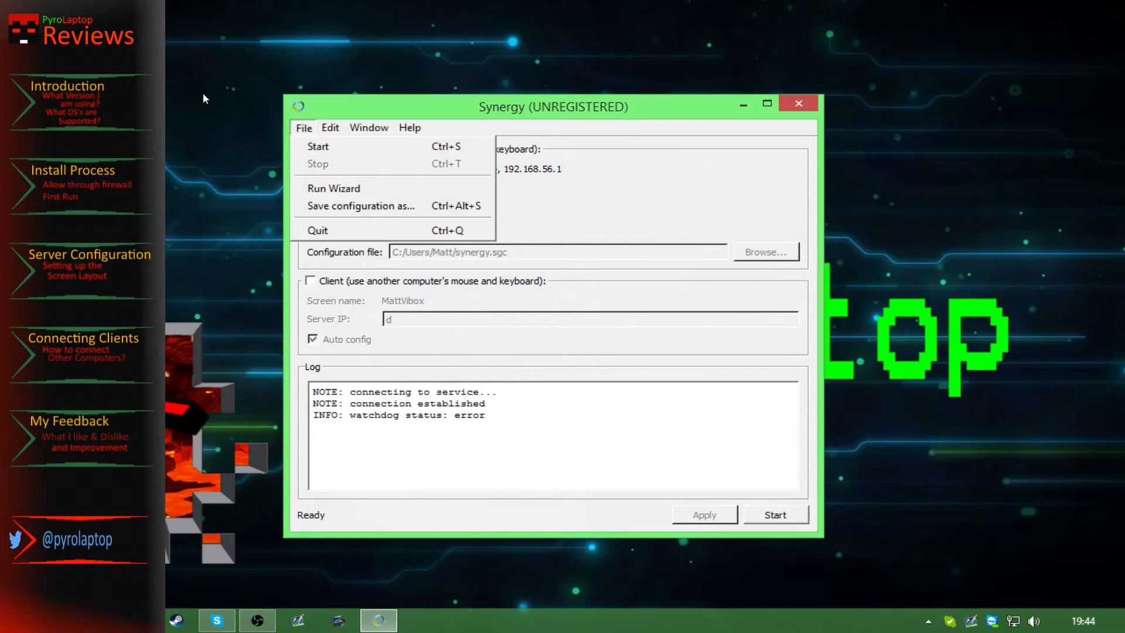
click(334, 188)
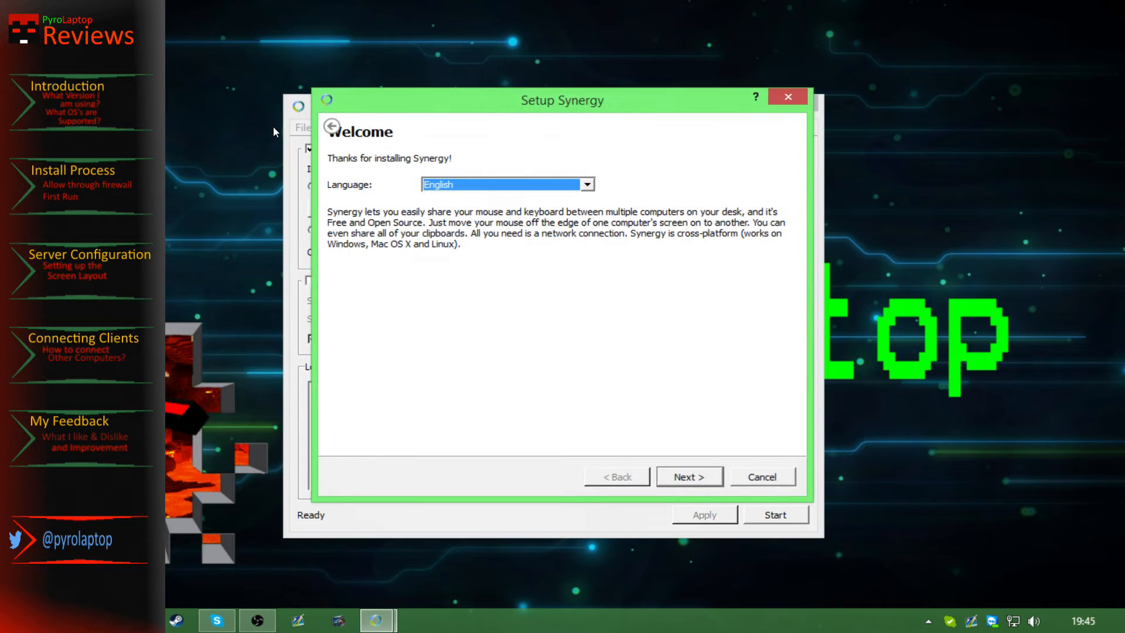
key(Return)
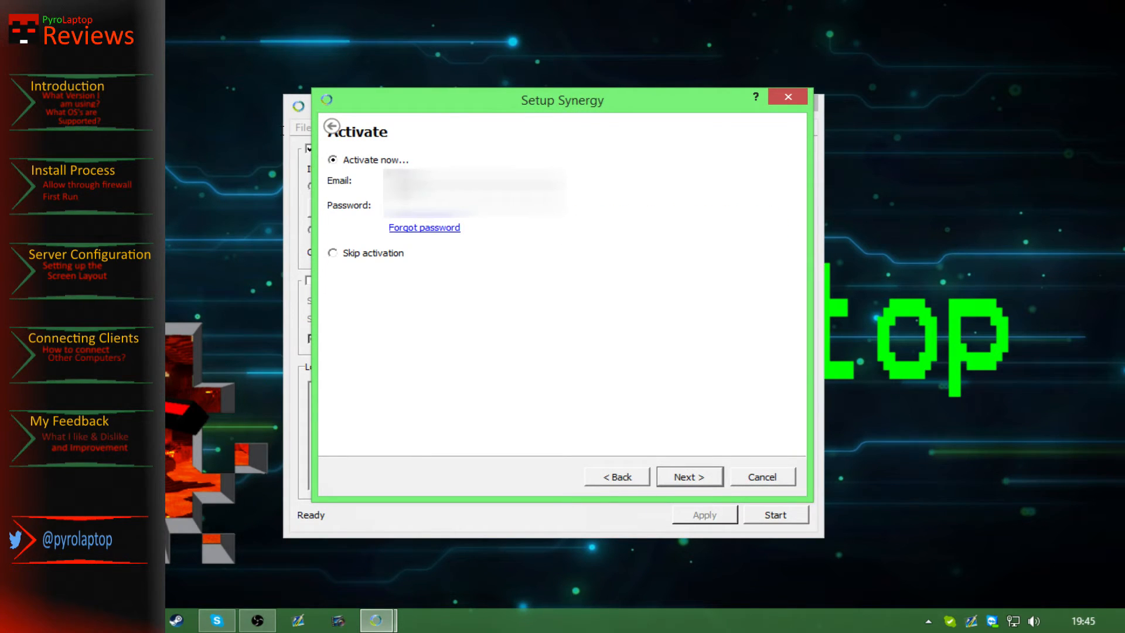
key(Return)
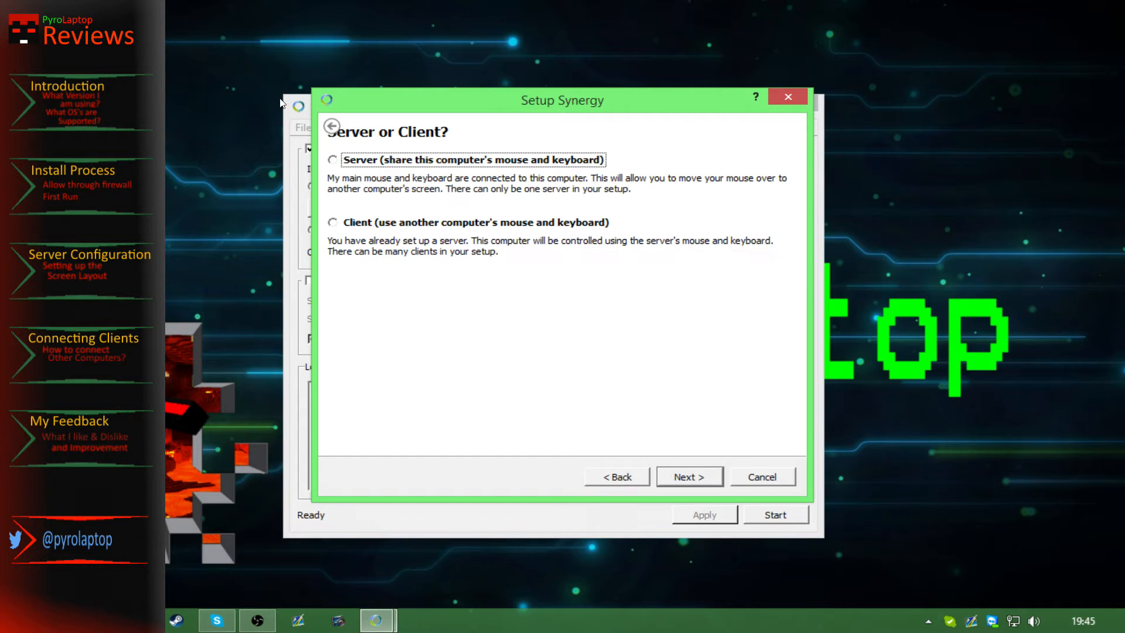
key(space)
key(Return)
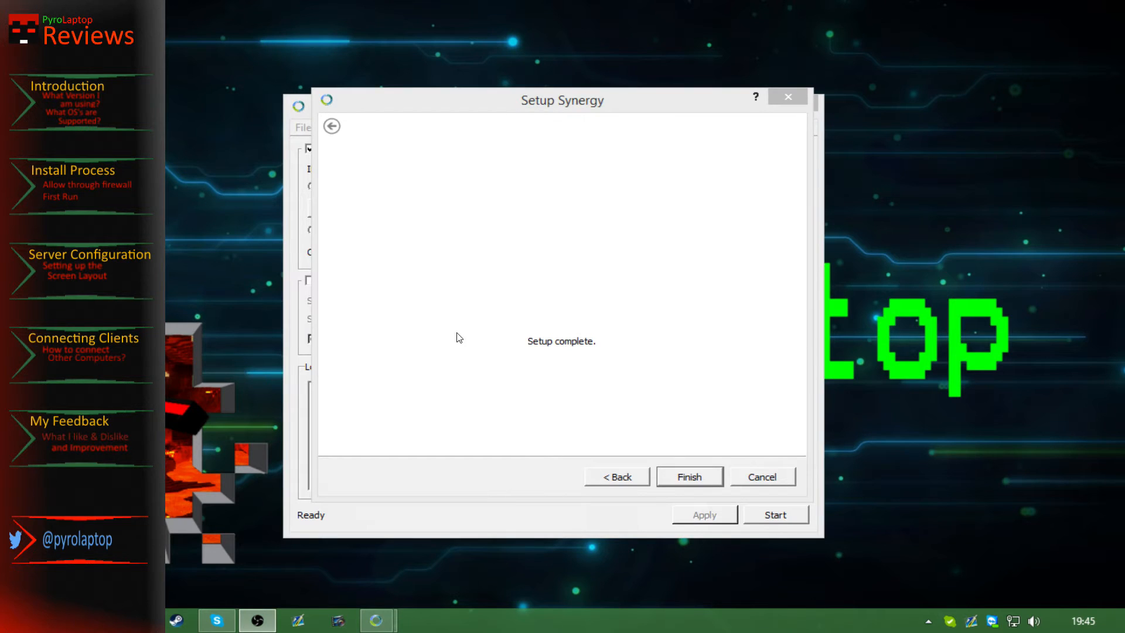
key(Return)
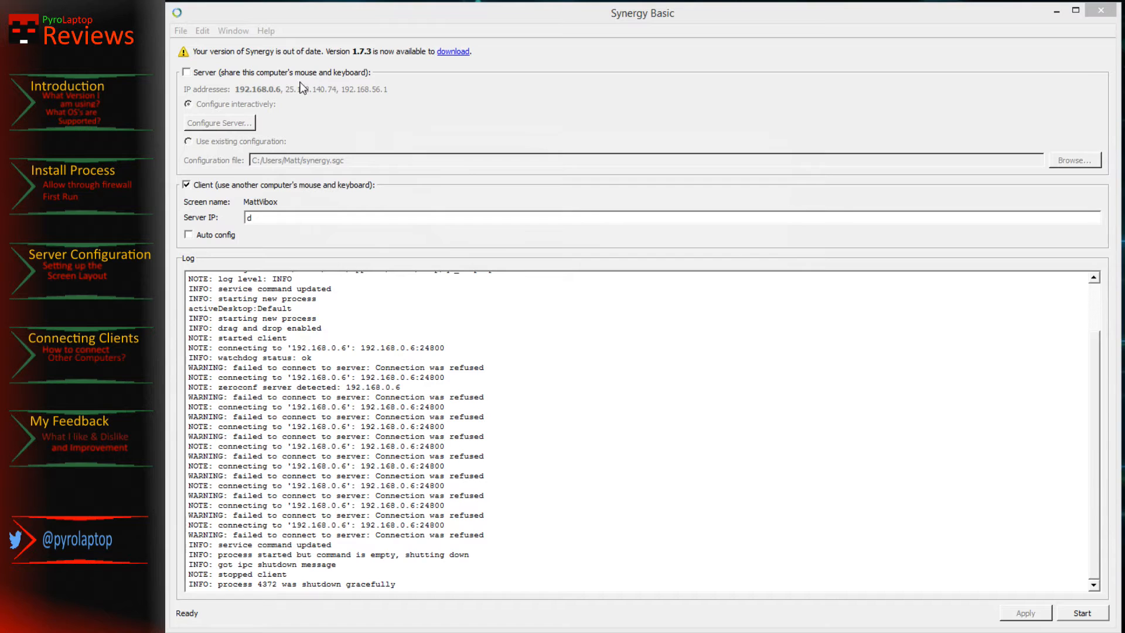
- Set this computer as the server so that it shares its mouse and keyboard
click(199, 72)
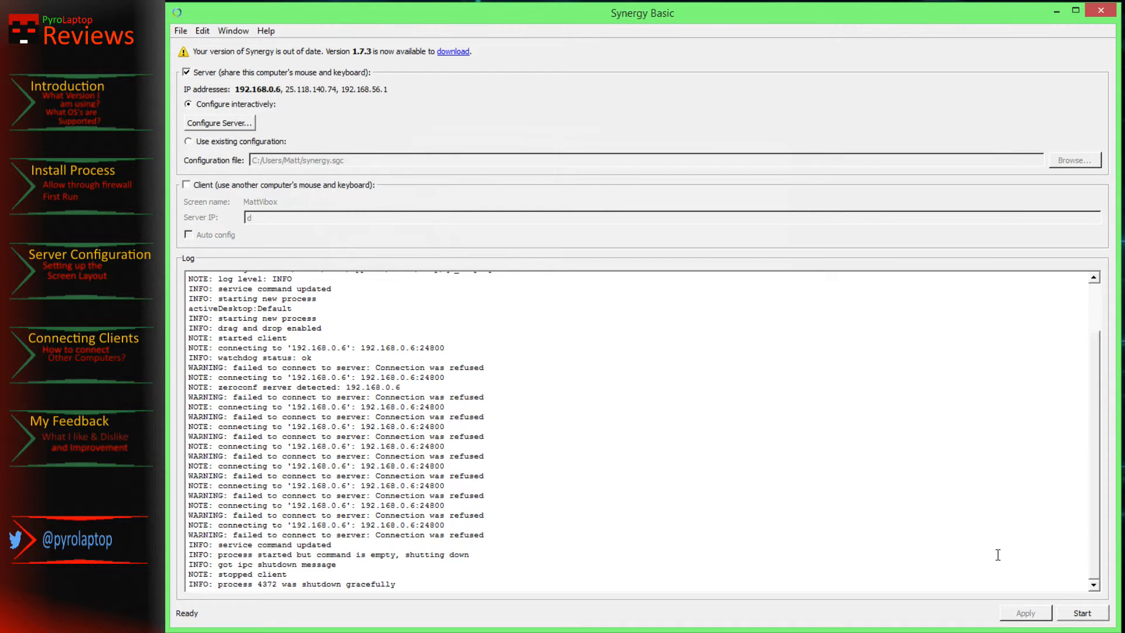
scroll(343, 428, up, 2)
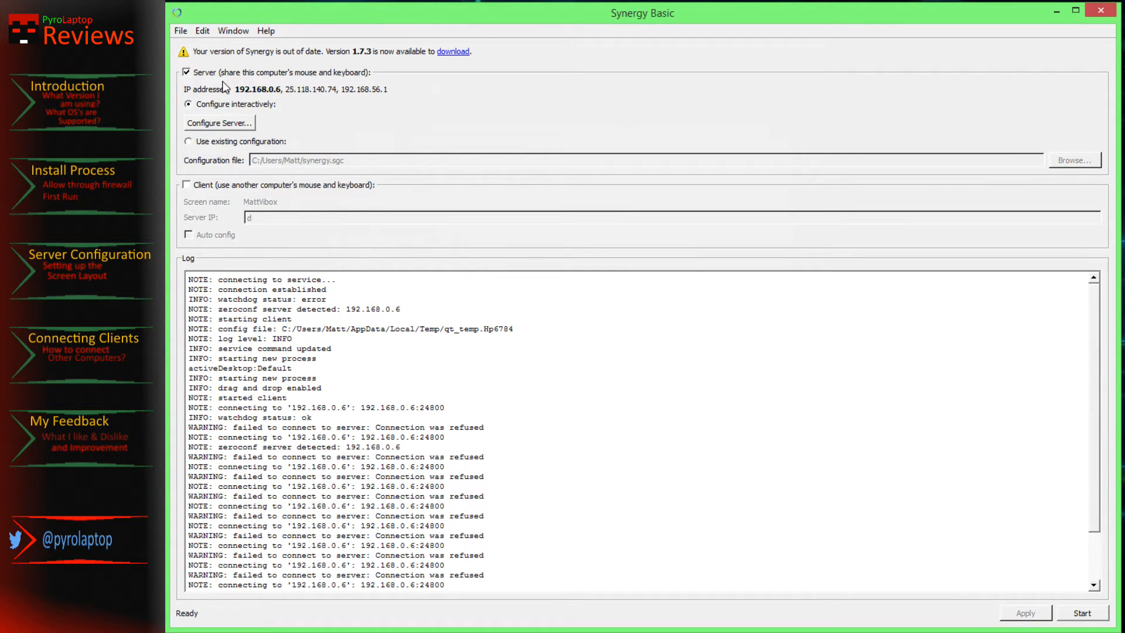
click(181, 30)
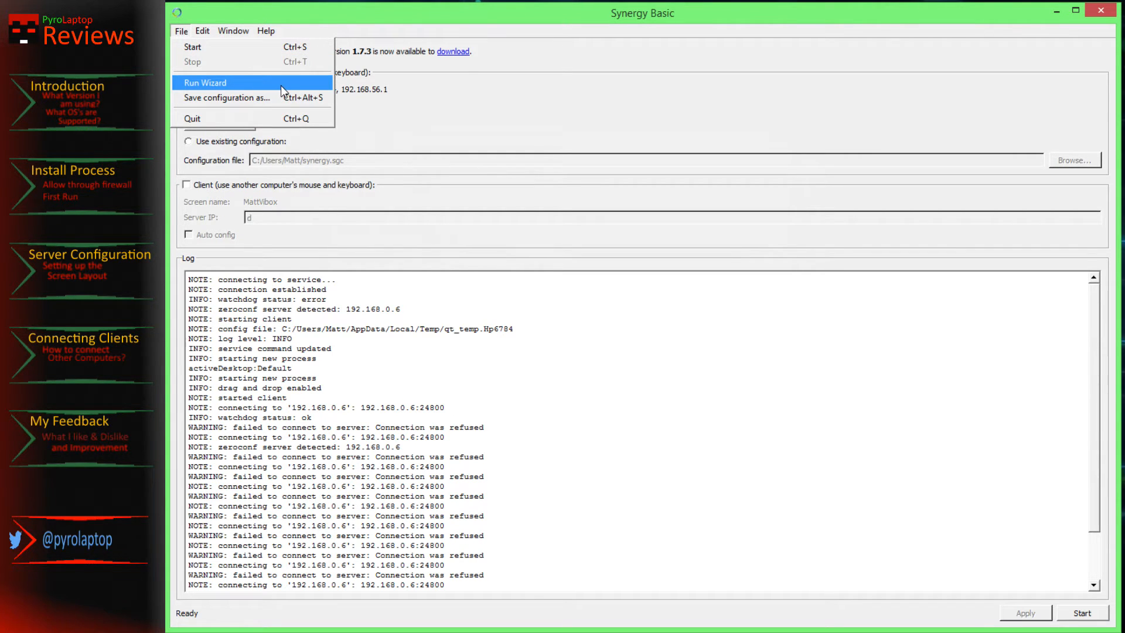
click(557, 111)
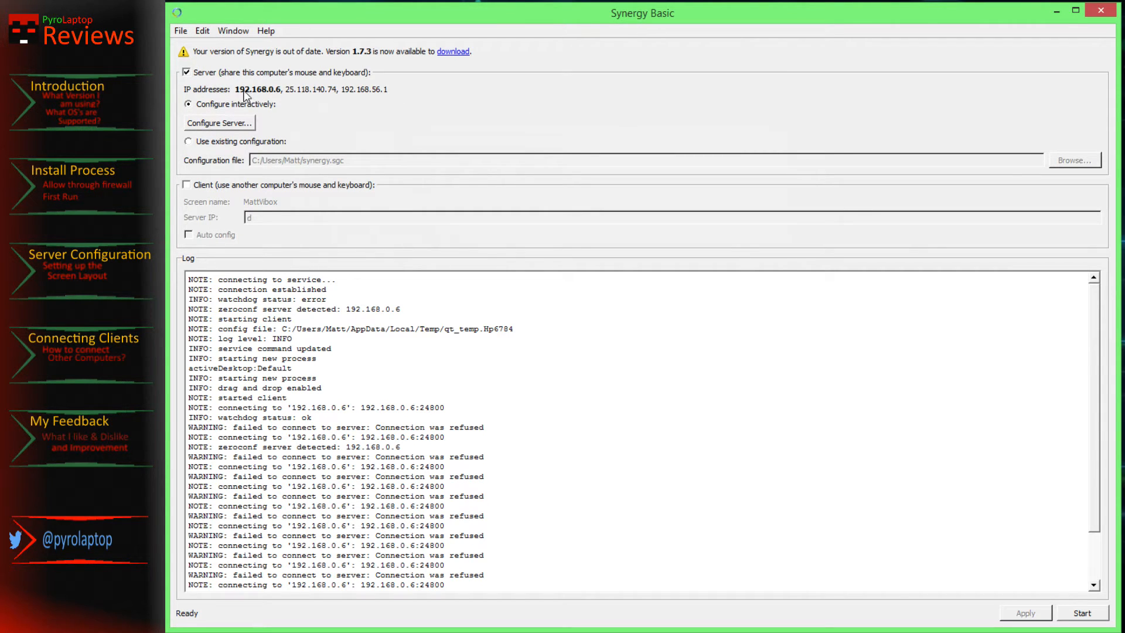
- Open the interactive server configuration and move its dialog toward the middle of the screen
click(216, 124)
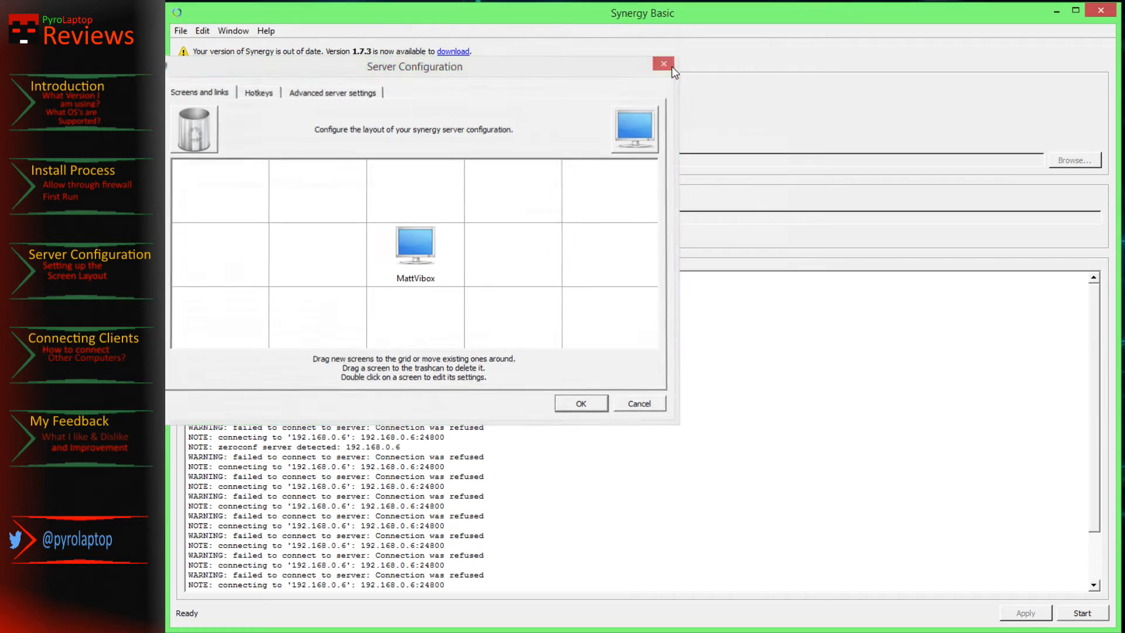
click(669, 64)
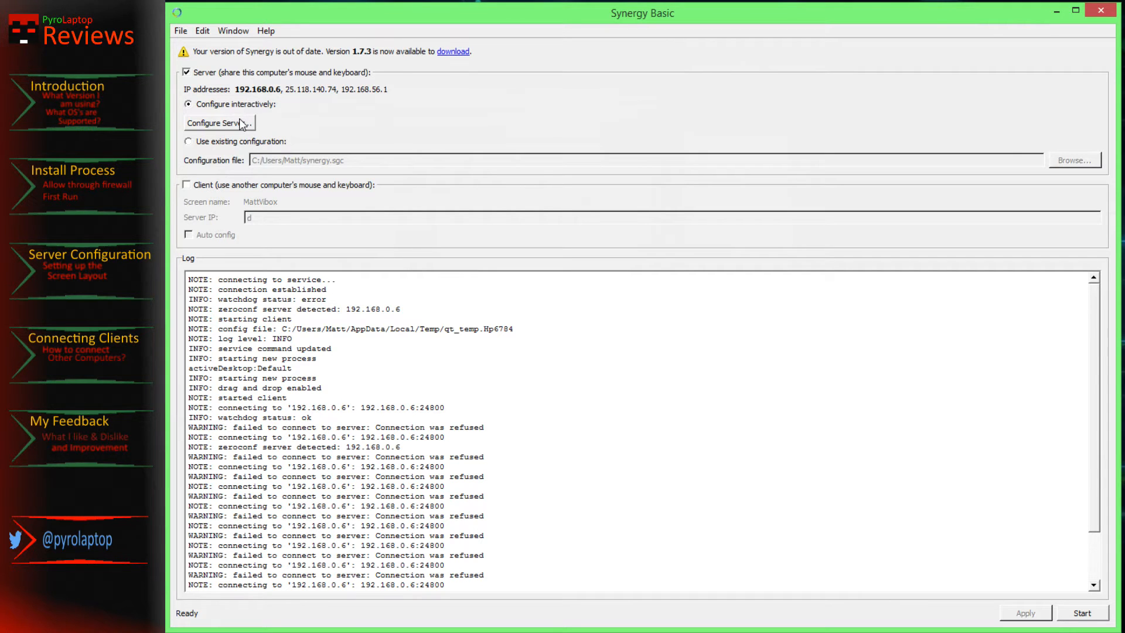
click(211, 124)
drag(280, 74, 561, 104)
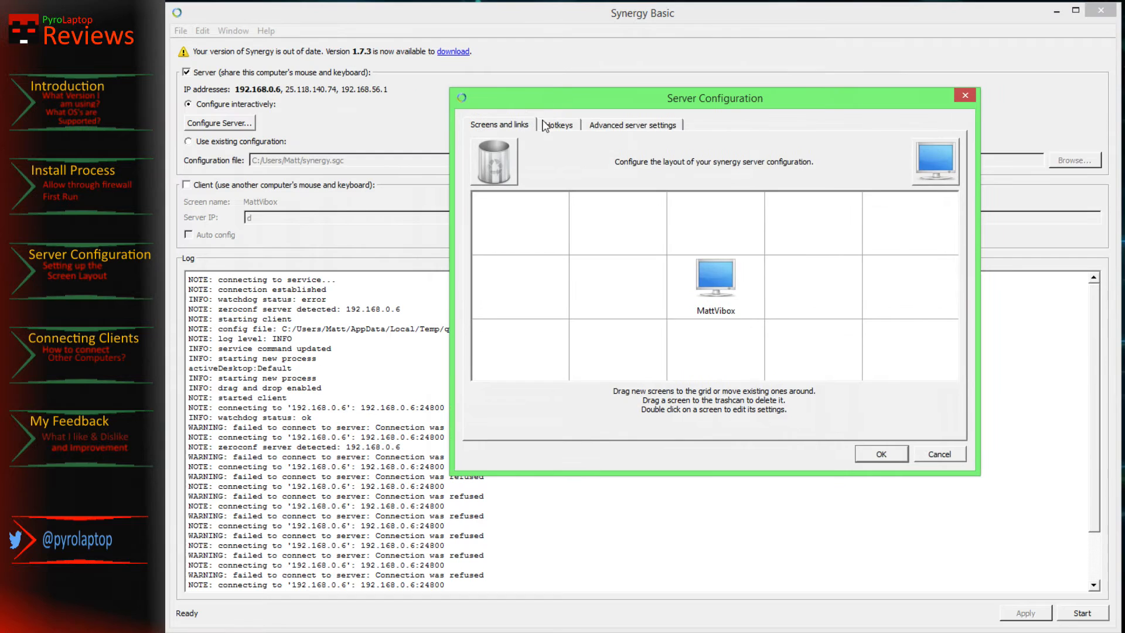
- Add a server hotkey that uses the 7 keystroke
click(546, 126)
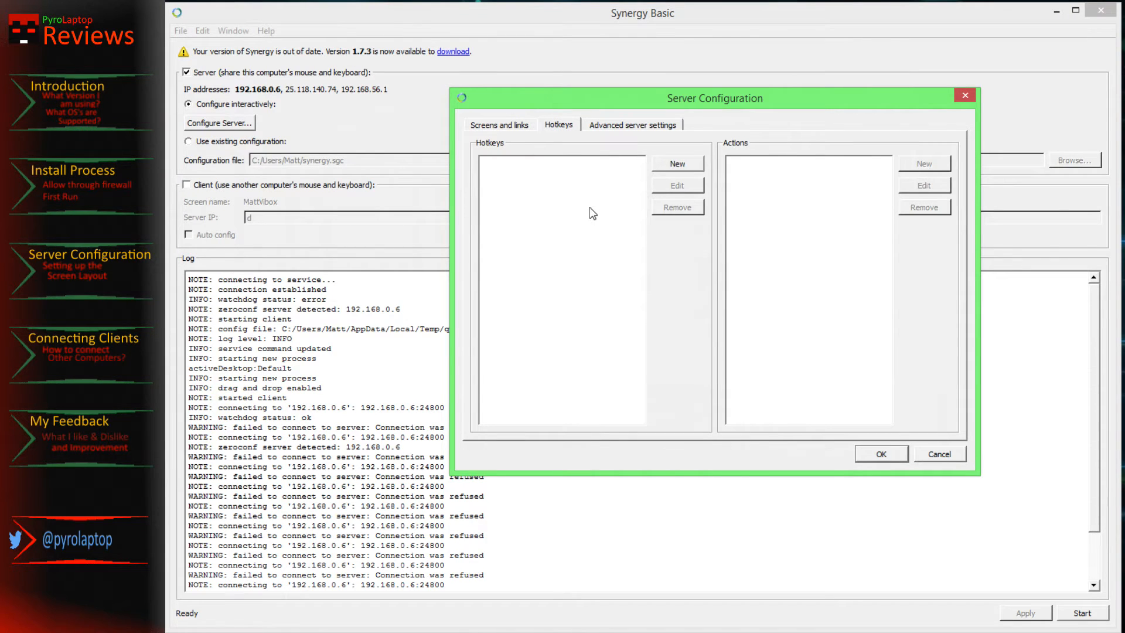
click(677, 164)
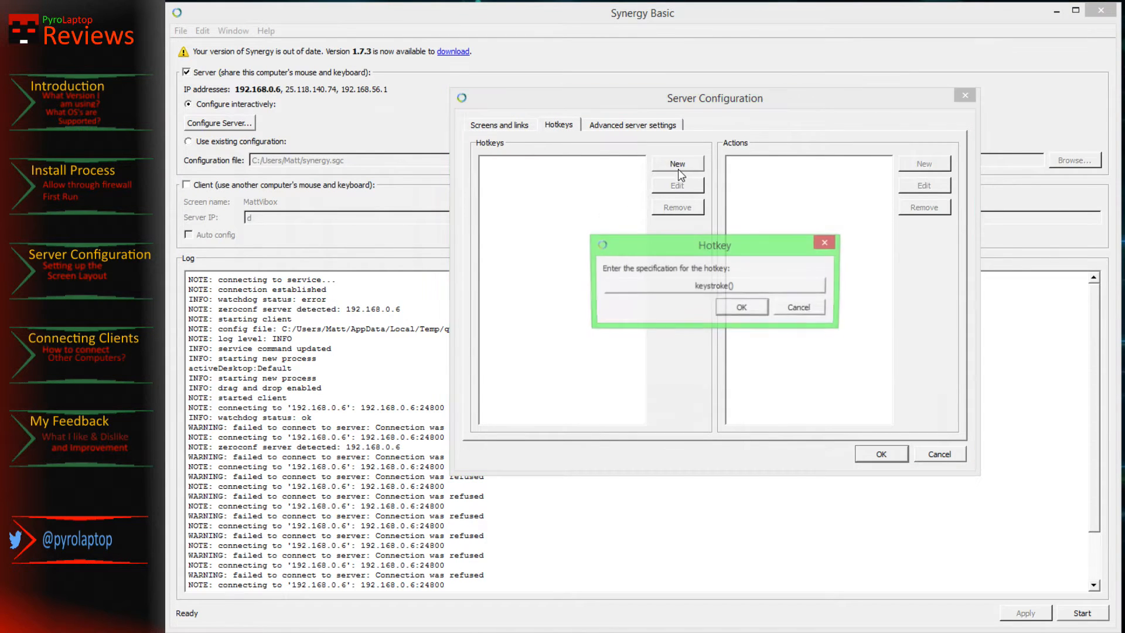
click(715, 286)
key(7)
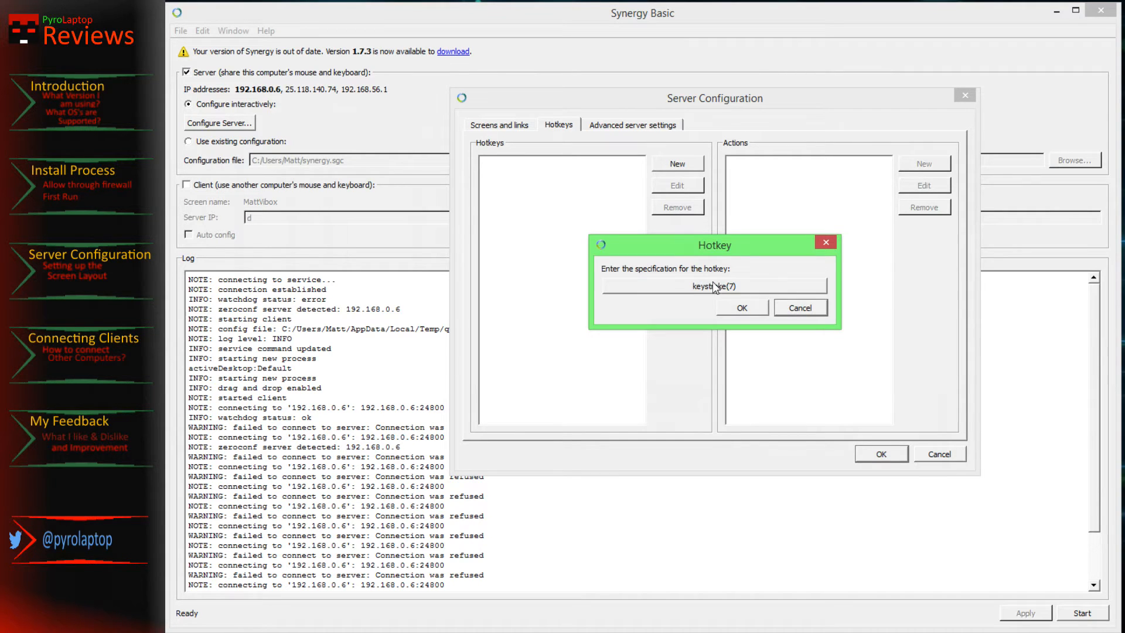
click(742, 307)
- Try Switch to screen and Lock cursor to screen as actions for the 7 keystroke hotkey, and discard the new action
click(547, 162)
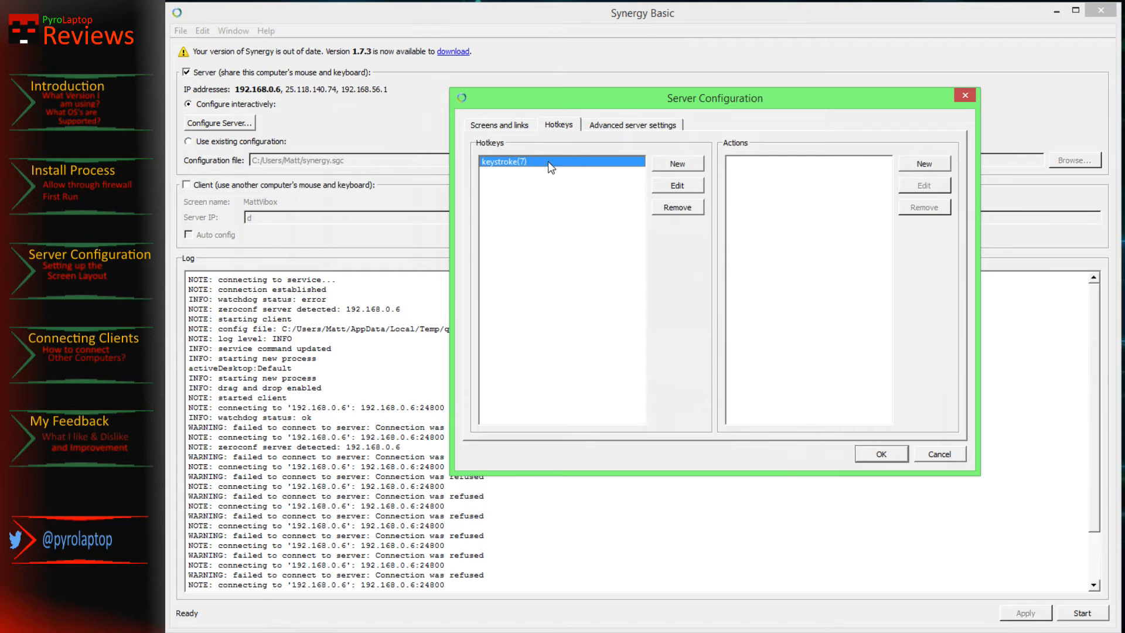
click(932, 164)
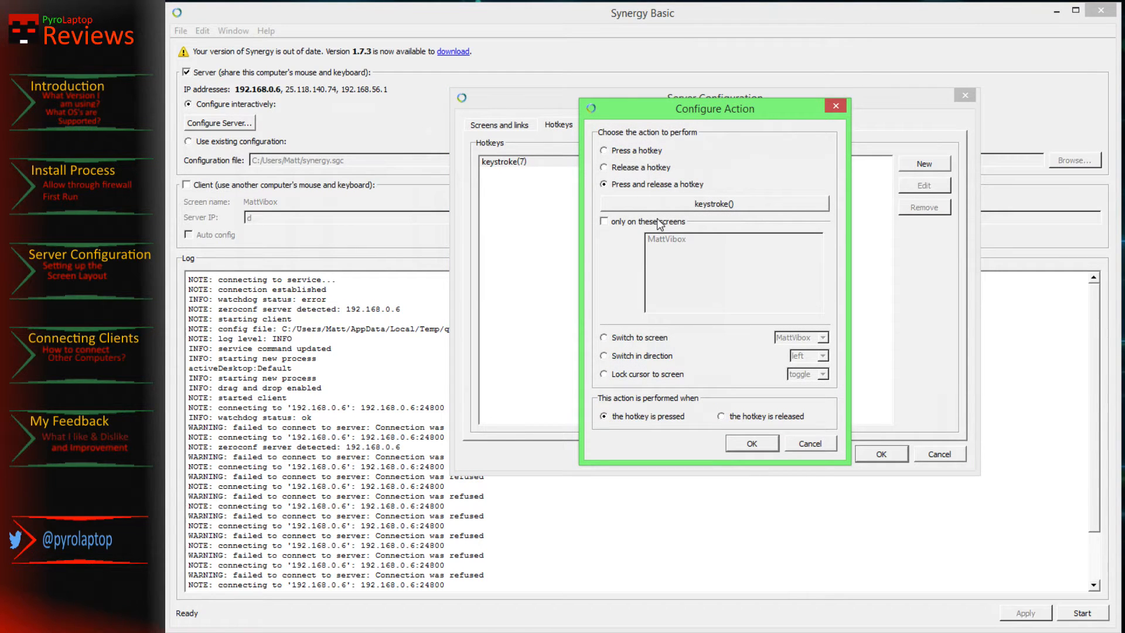
click(651, 339)
click(822, 341)
click(803, 351)
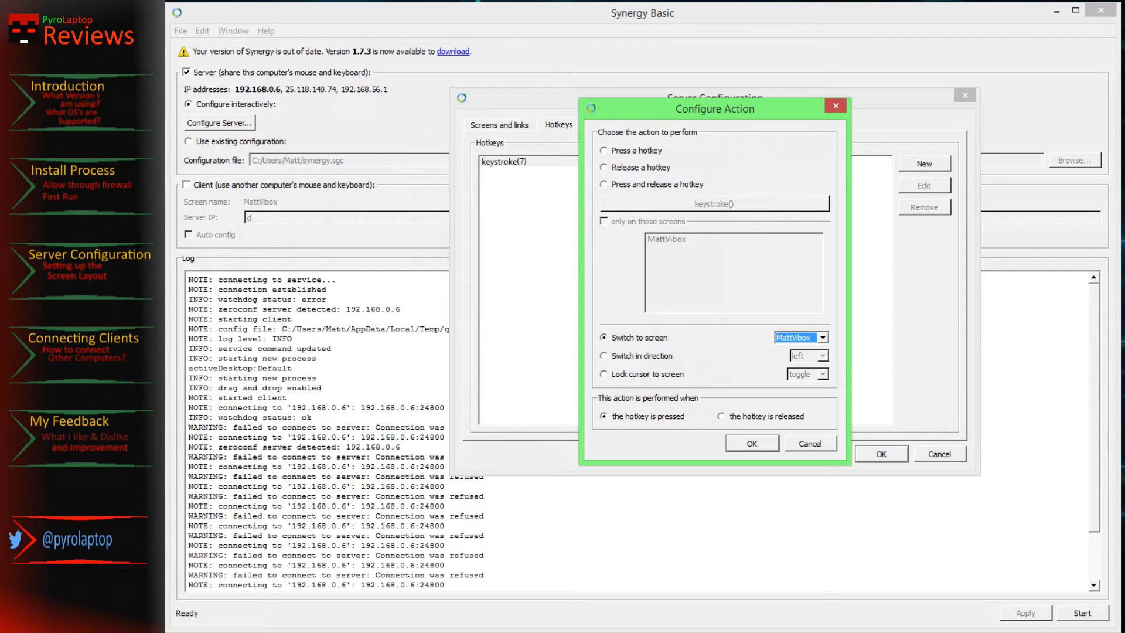
click(645, 375)
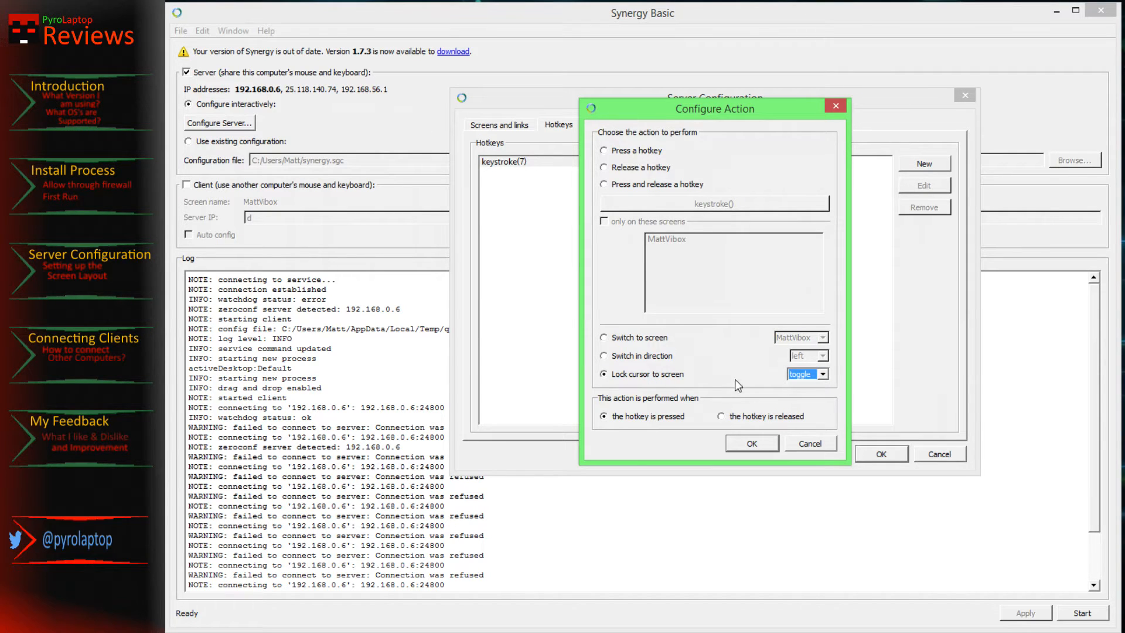
click(614, 339)
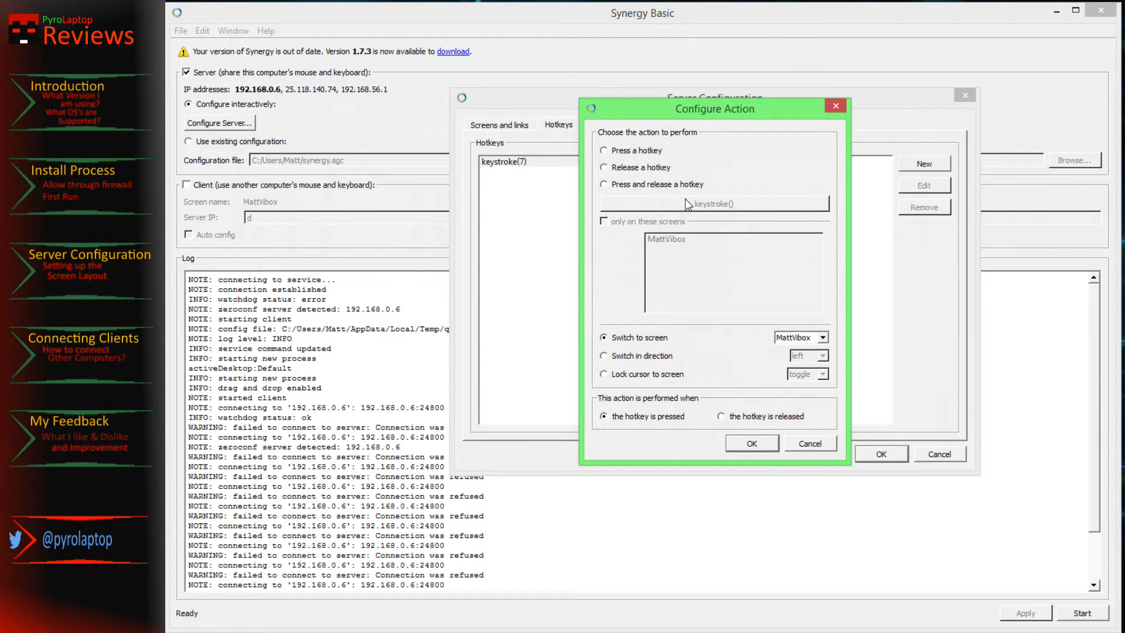
click(801, 446)
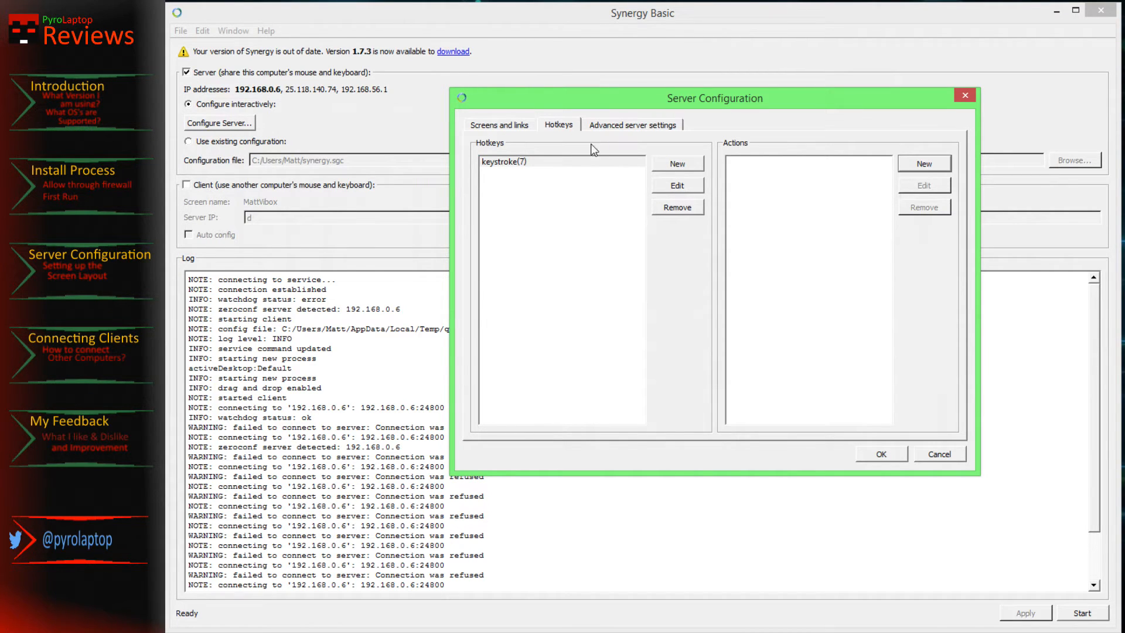
- Remove the 7 keystroke hotkey and show the advanced server settings
click(674, 208)
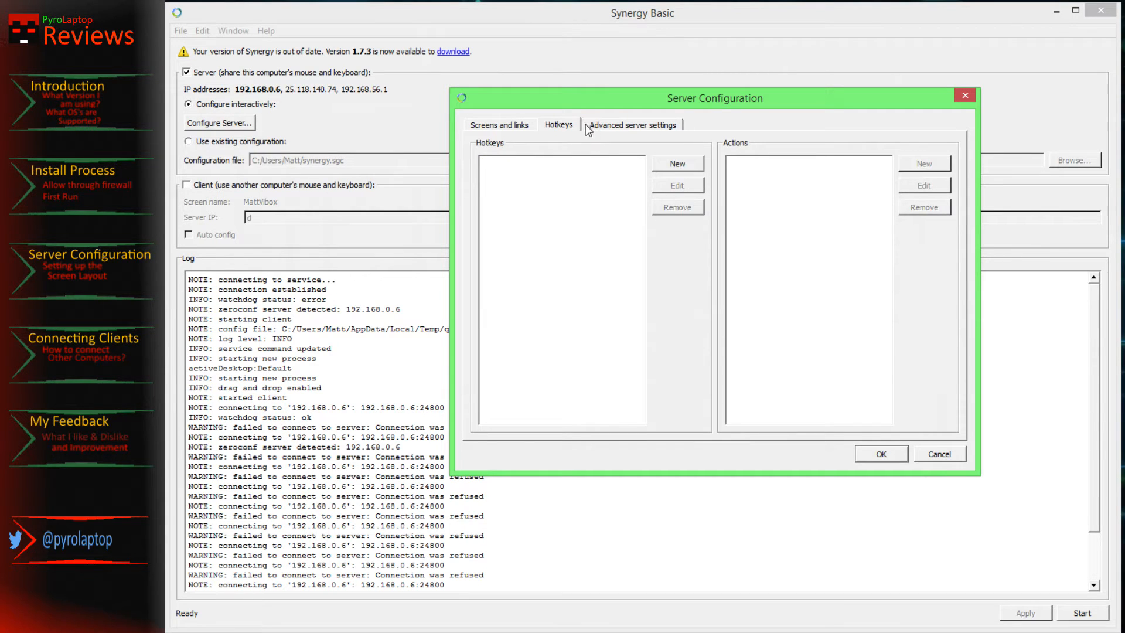
click(609, 129)
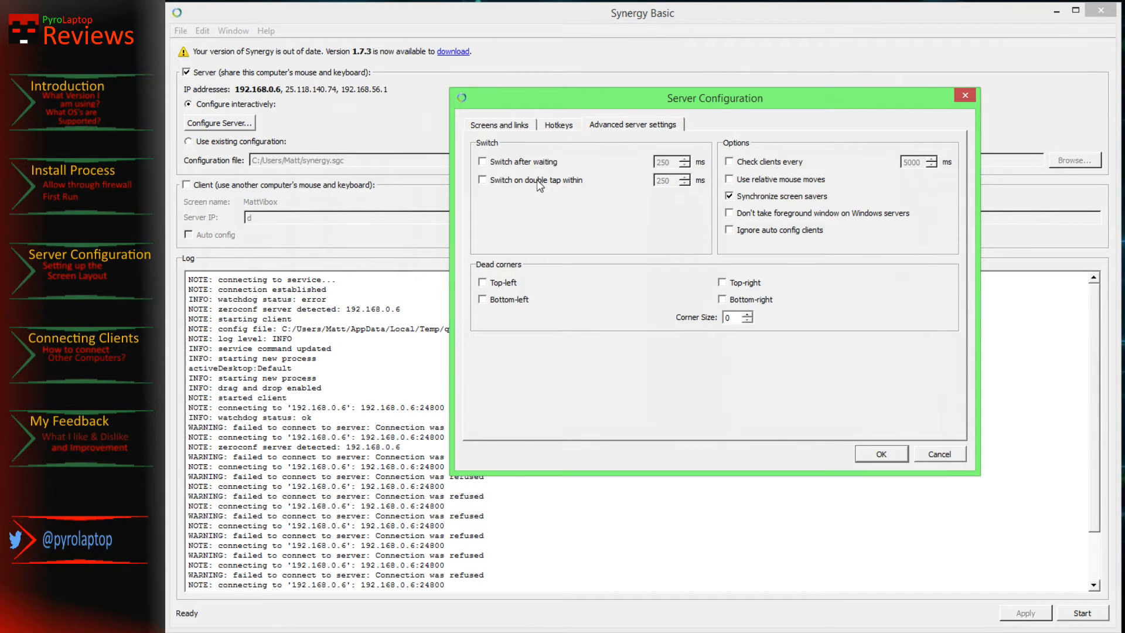
- Try the Switch after waiting option in the advanced server settings
click(546, 163)
click(520, 163)
mouse_move(1124, 632)
- In the screen layout, move MattVibox to the first cell of the middle row and add two new screens beside it
click(517, 127)
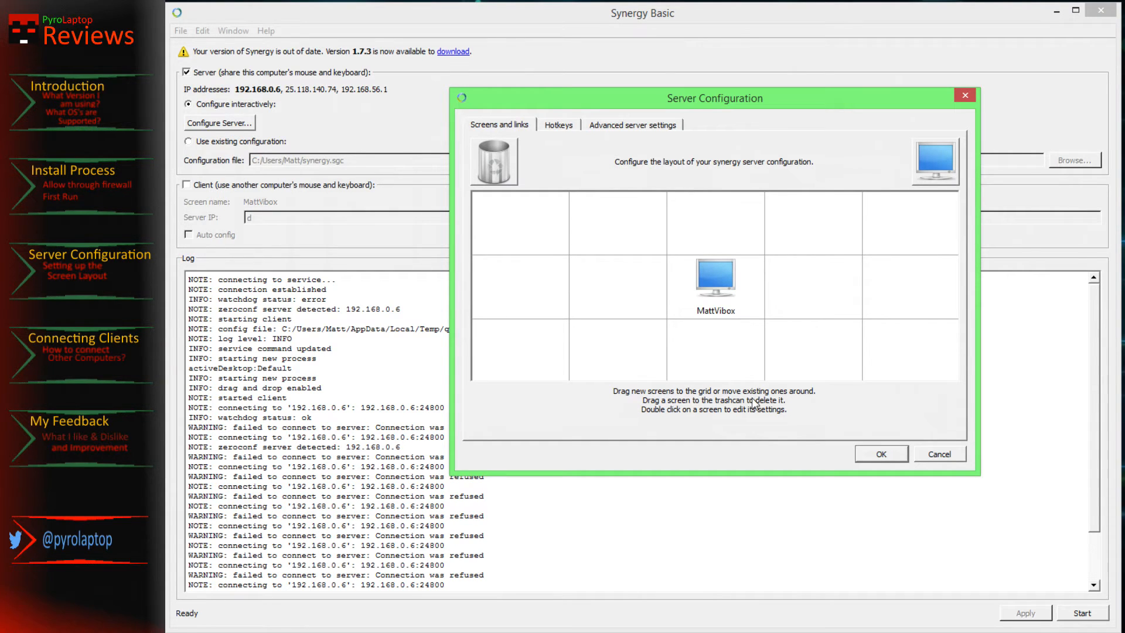
drag(734, 300, 544, 308)
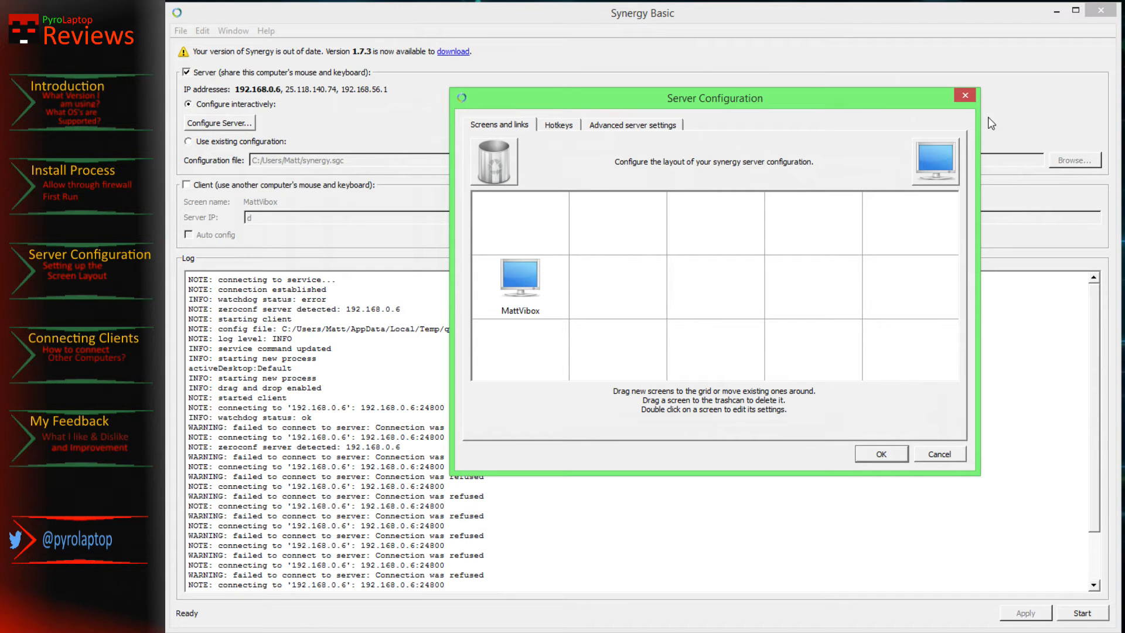
drag(609, 292, 610, 293)
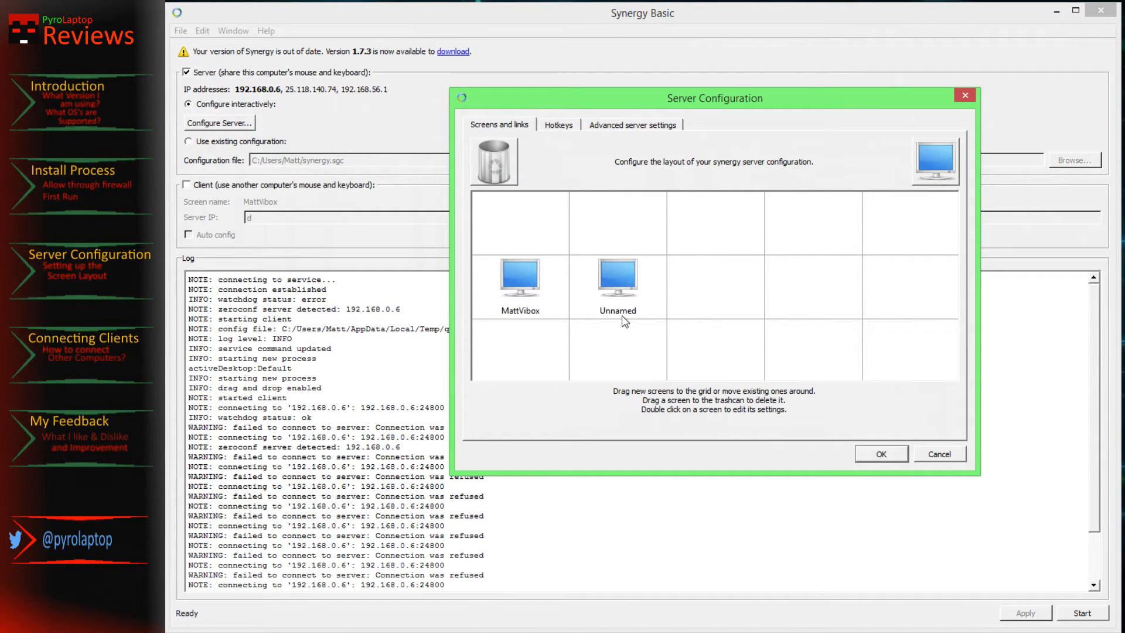
drag(936, 163, 721, 279)
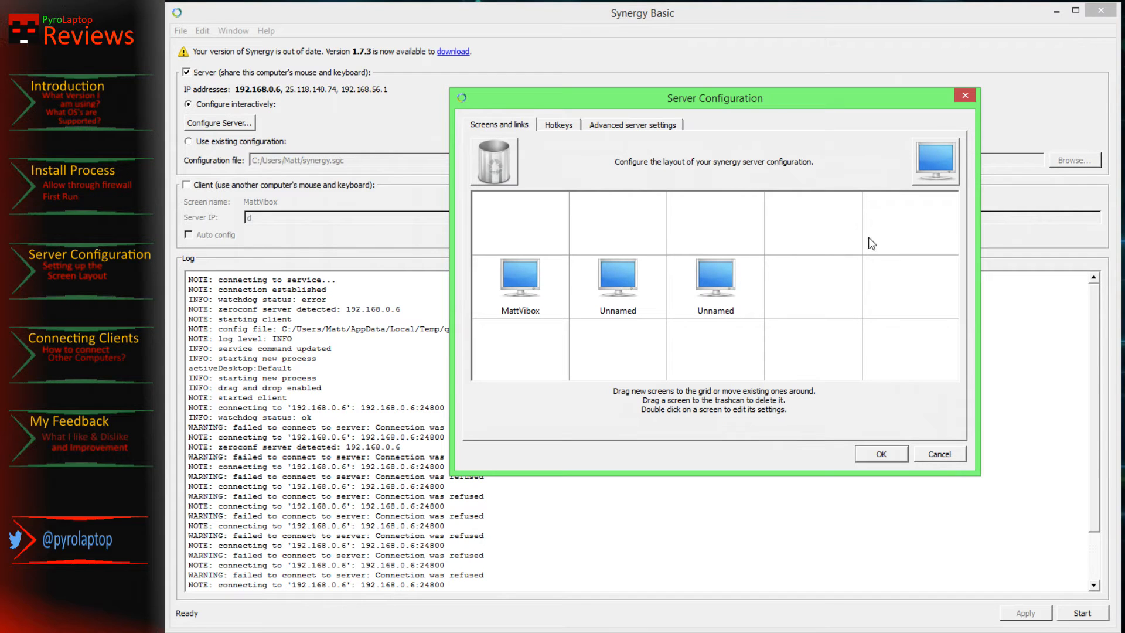
- Rearrange the middle row so MattVibox is third with an unnamed screen after it, and add another screen in the first cell
drag(555, 288, 815, 287)
drag(703, 286, 905, 286)
drag(785, 287, 713, 286)
drag(895, 286, 817, 284)
drag(920, 164, 511, 293)
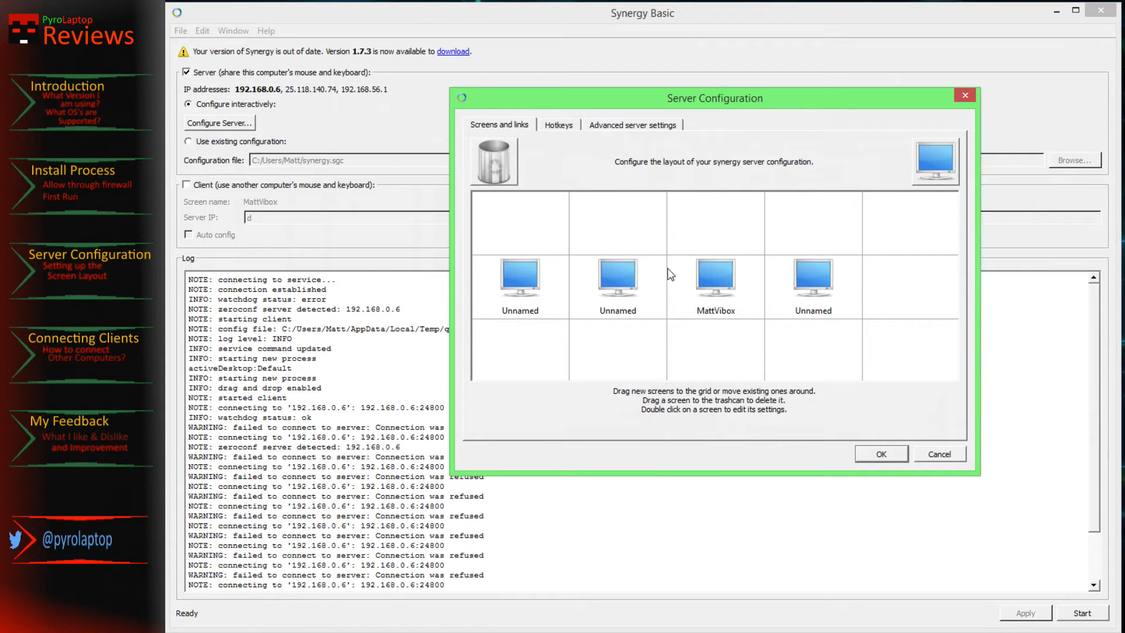
click(708, 295)
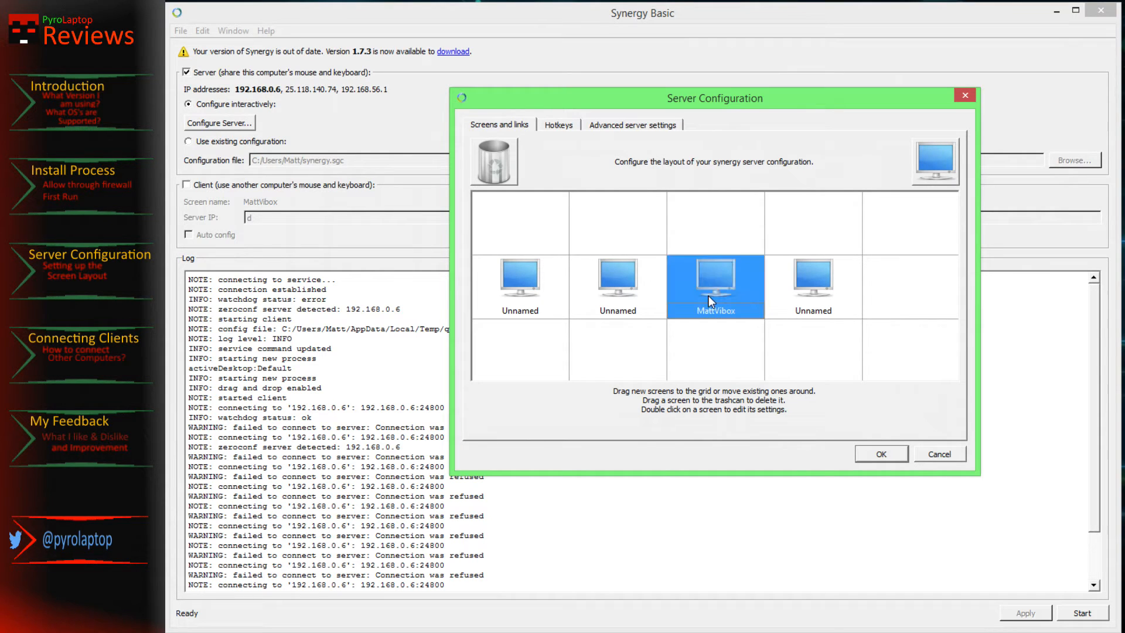
click(604, 303)
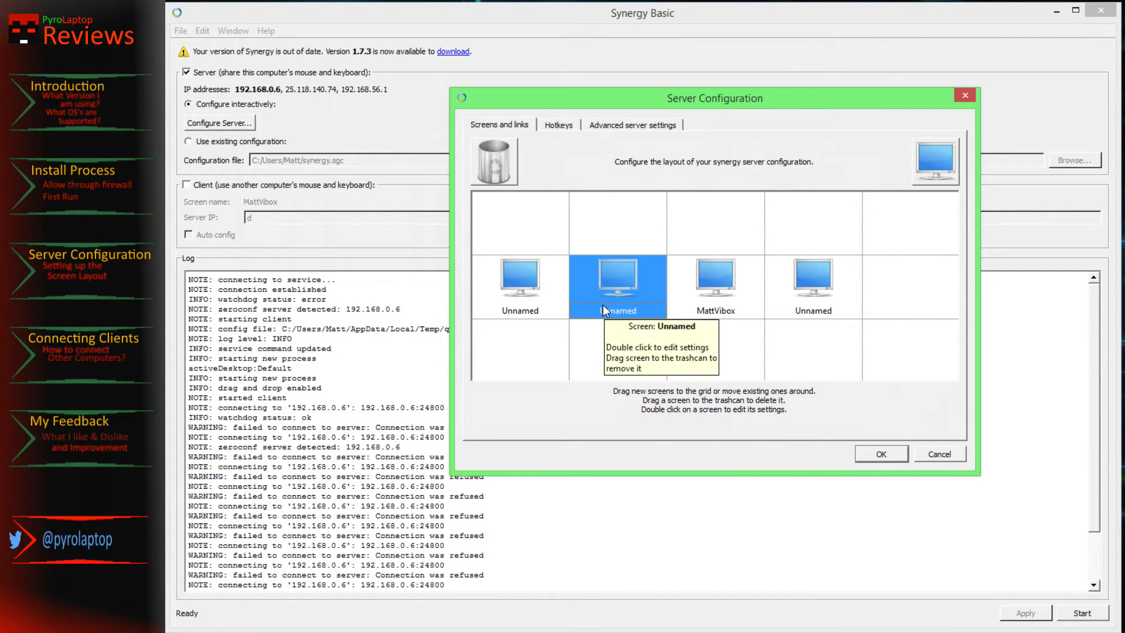
click(534, 294)
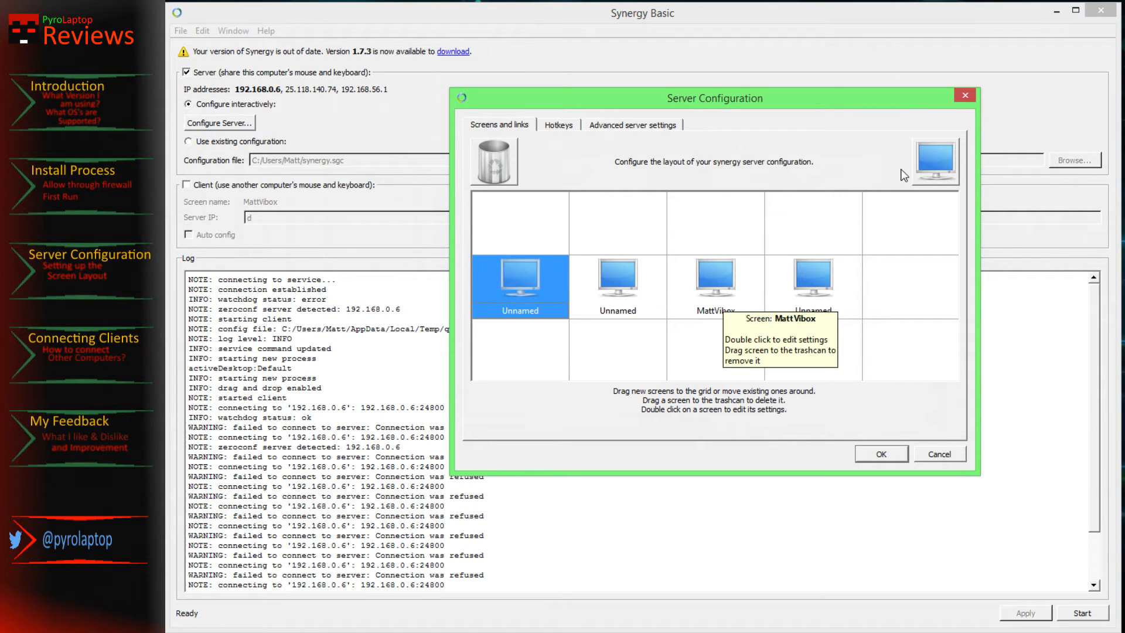
click(634, 263)
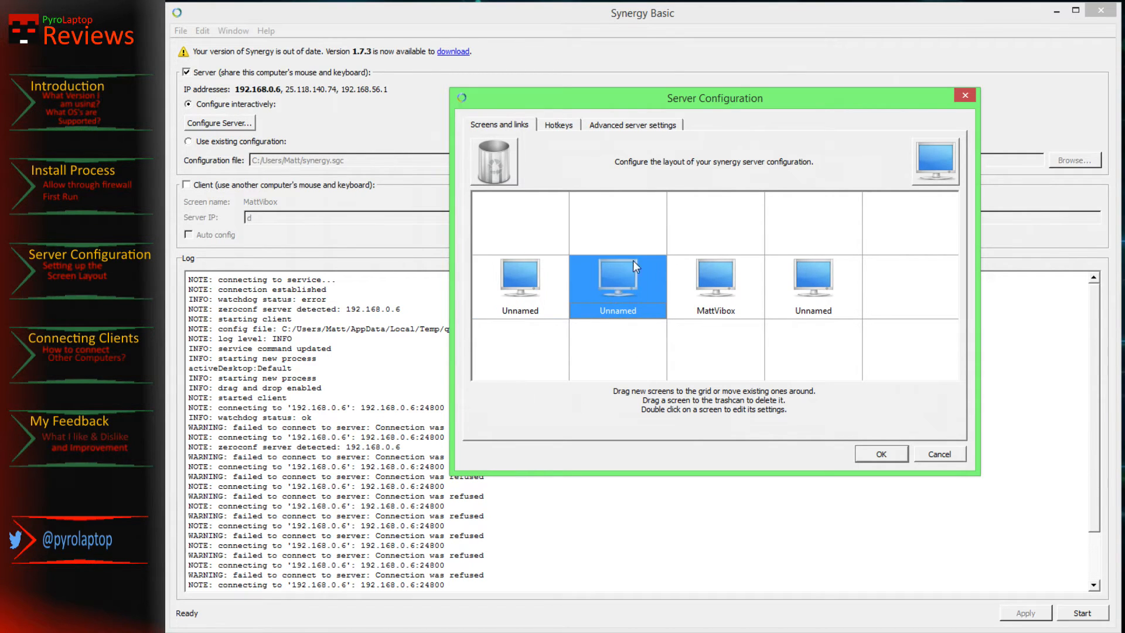
drag(633, 280, 615, 299)
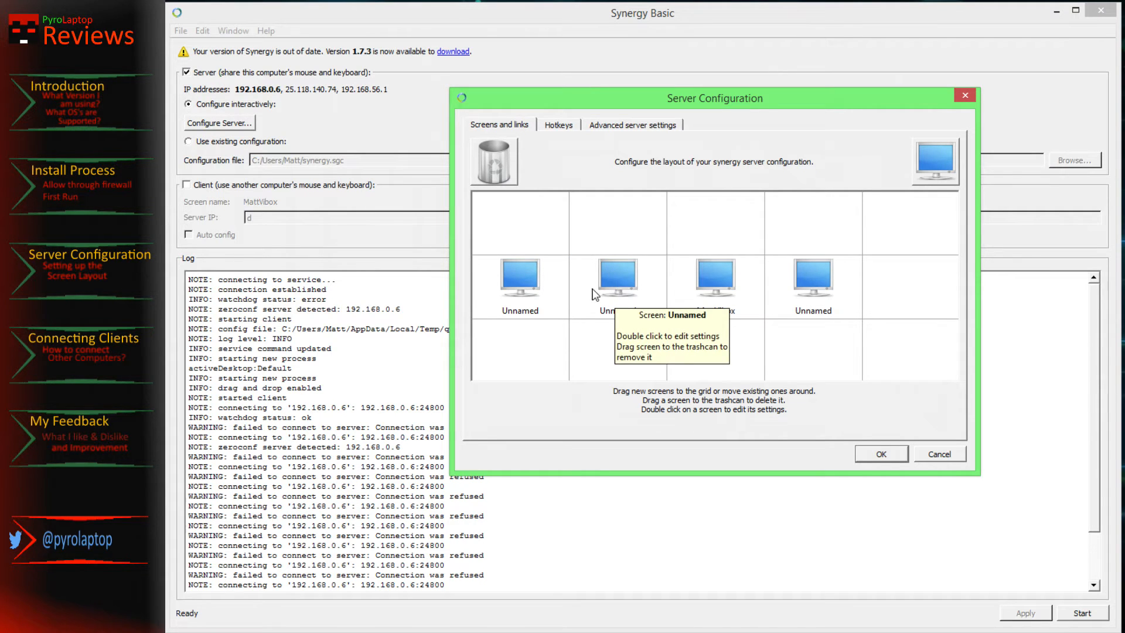
- Delete the two unnamed screens left of MattVibox, and place MattVibox and the remaining unnamed screen in the second and third middle-row cells
drag(614, 283, 618, 360)
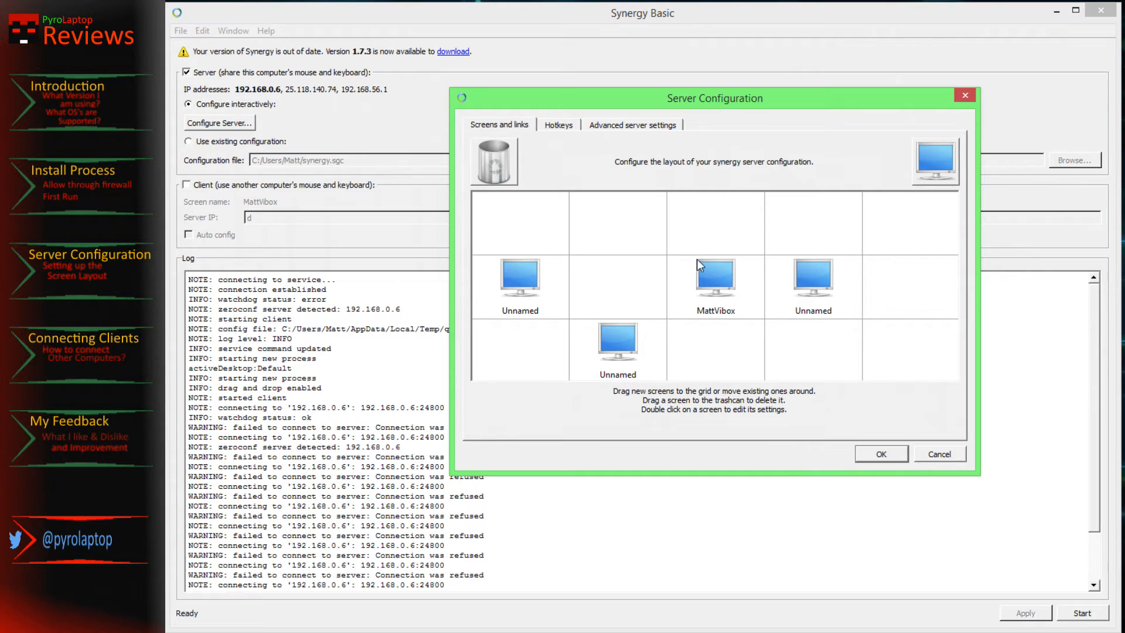
drag(626, 346, 482, 156)
drag(548, 297, 501, 163)
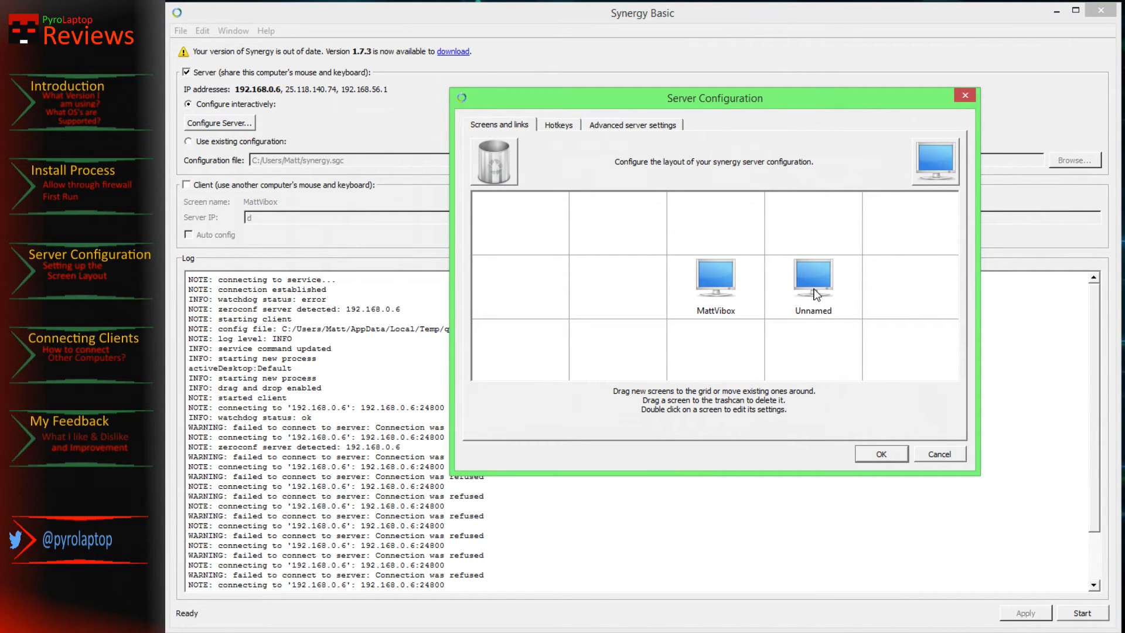
drag(716, 279, 618, 281)
drag(787, 288, 709, 278)
- Rename the unnamed screen beside MattVibox as MattTab, keeping its default aliases, modifier keys and fixes
double_click(709, 277)
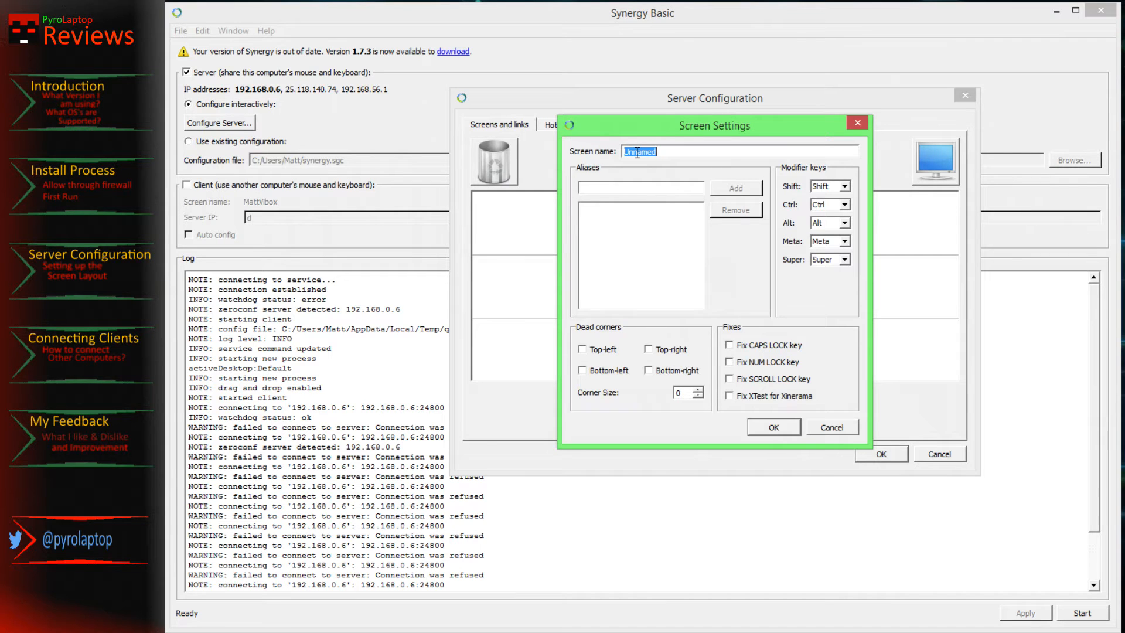
text(MattTab)
click(588, 192)
click(588, 193)
click(730, 398)
click(843, 262)
click(825, 309)
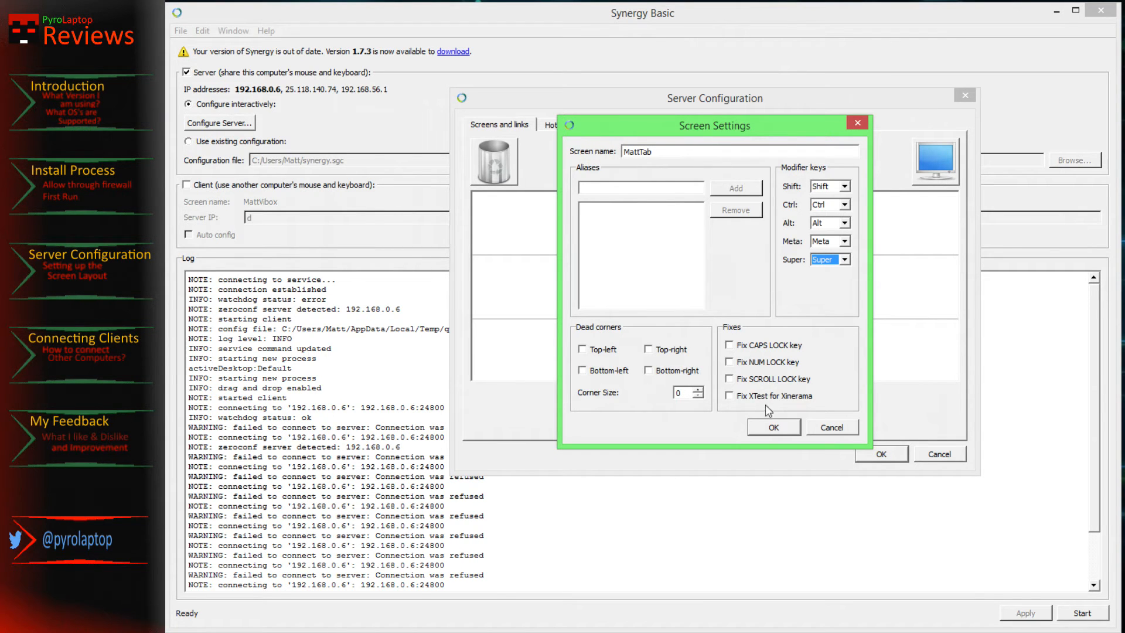
click(772, 424)
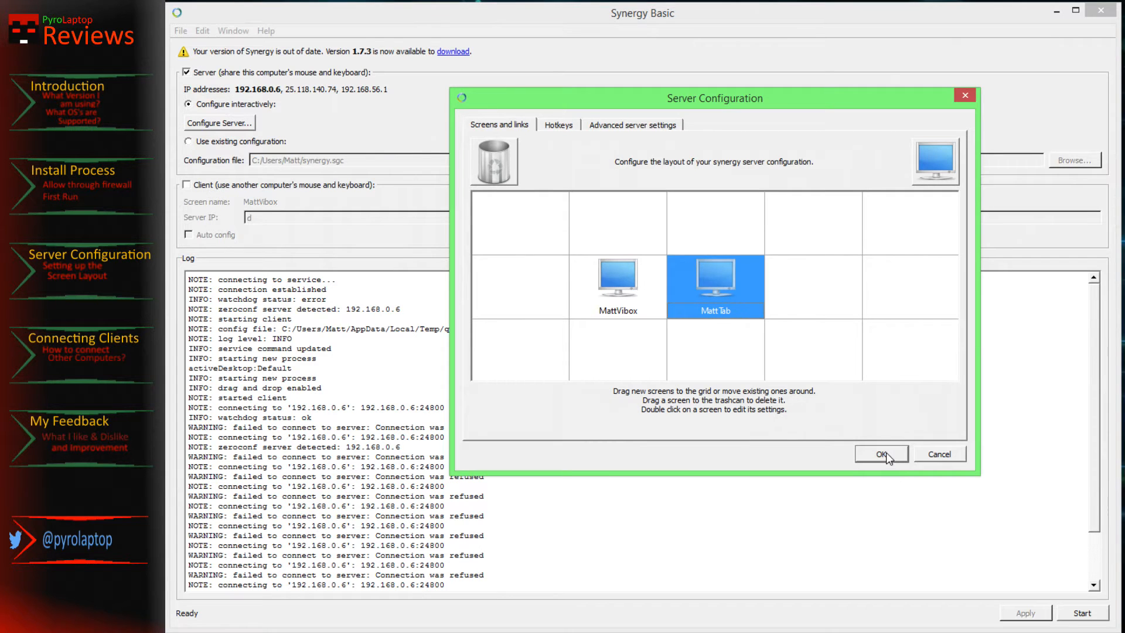
- Accept the server configuration and start Synergy
click(886, 452)
click(1077, 615)
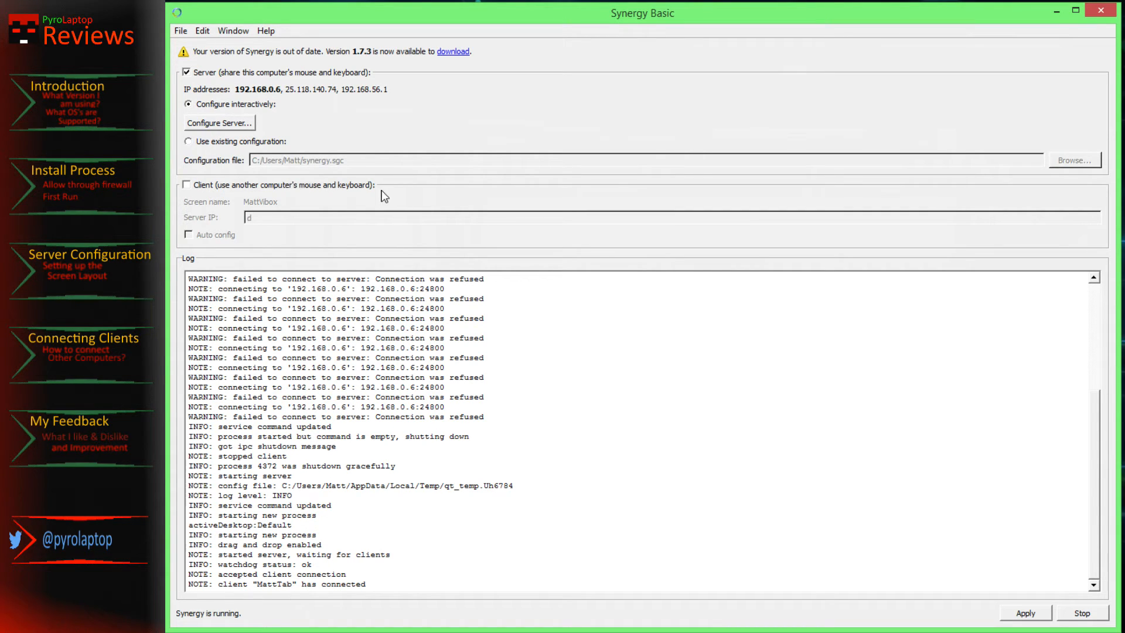
- Switch this computer to client mode and apply 192.168.0.8 as the server IP
click(203, 185)
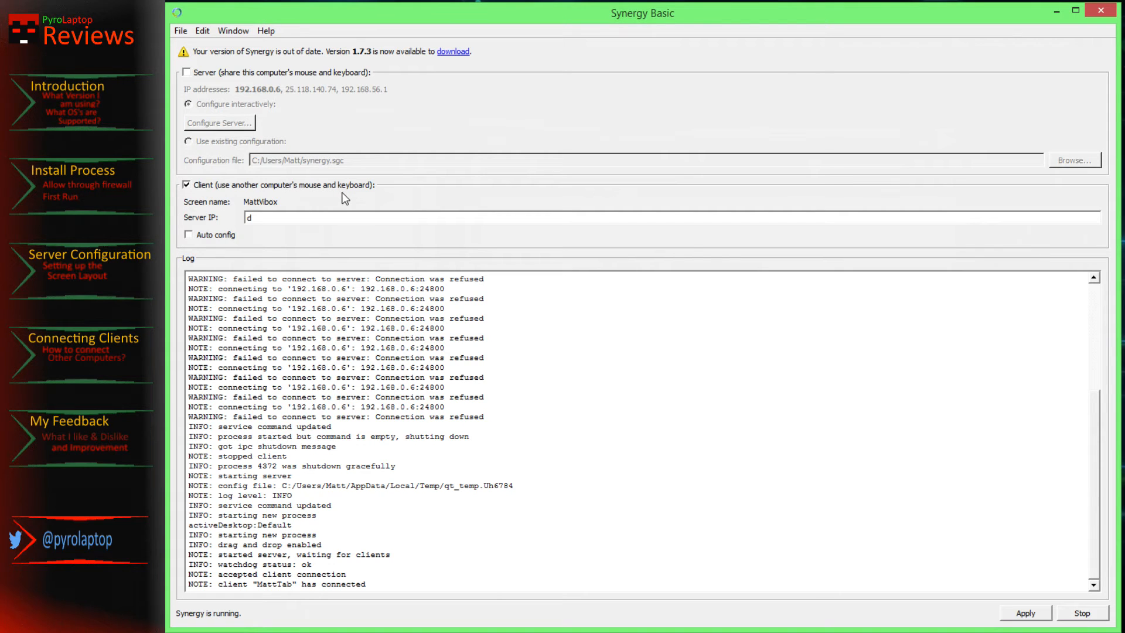
double_click(249, 218)
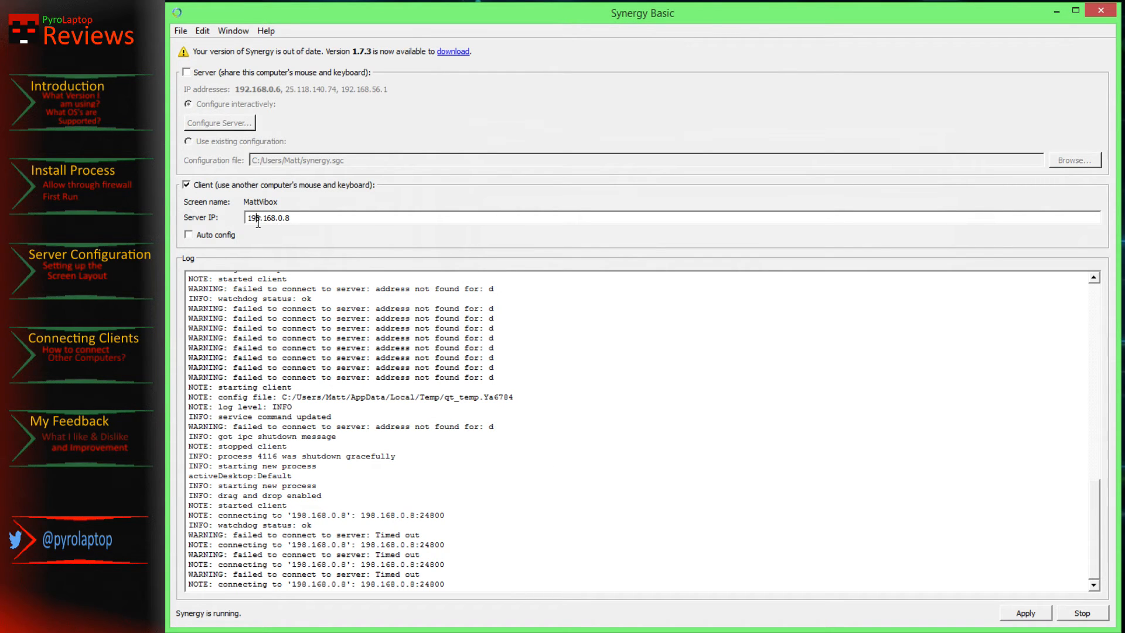
key(BackSpace)
text(2)
click(1020, 613)
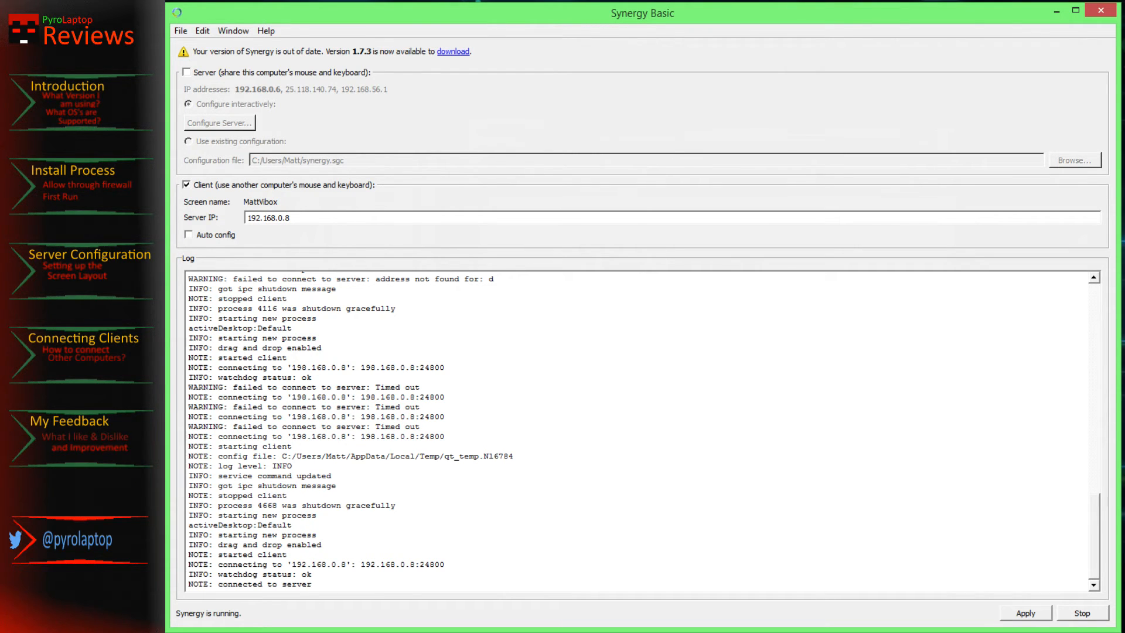
- Check the server connection entry in the log and switch this computer back to server mode
drag(316, 585, 236, 587)
click(234, 30)
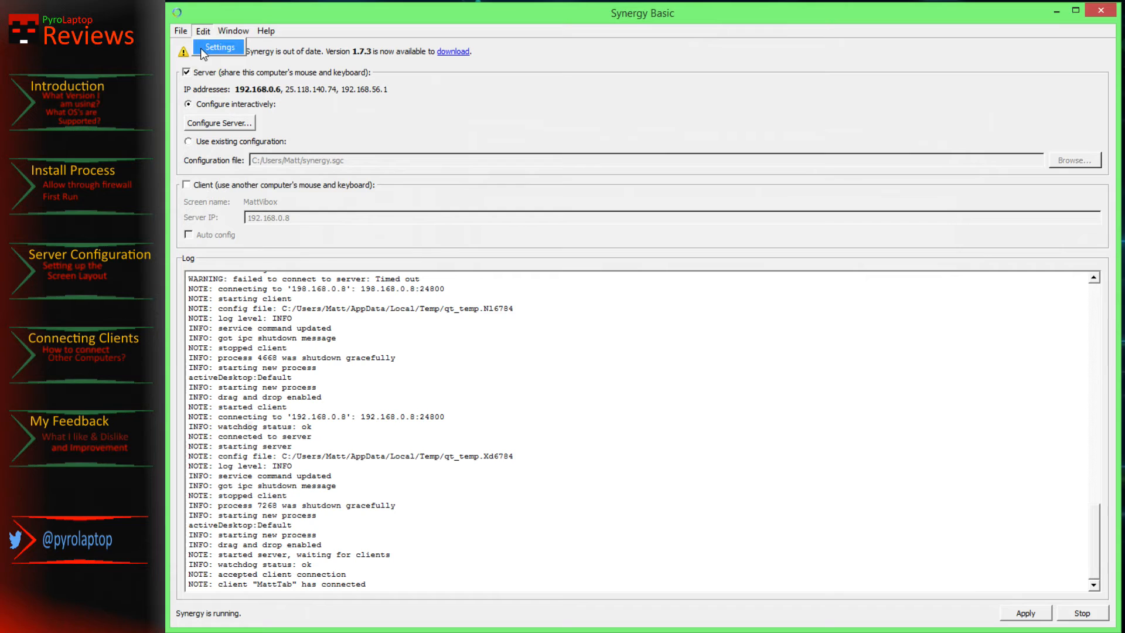
- Open the program settings and try Elevate mode, declining the elevation and cancelling the dialog
click(200, 48)
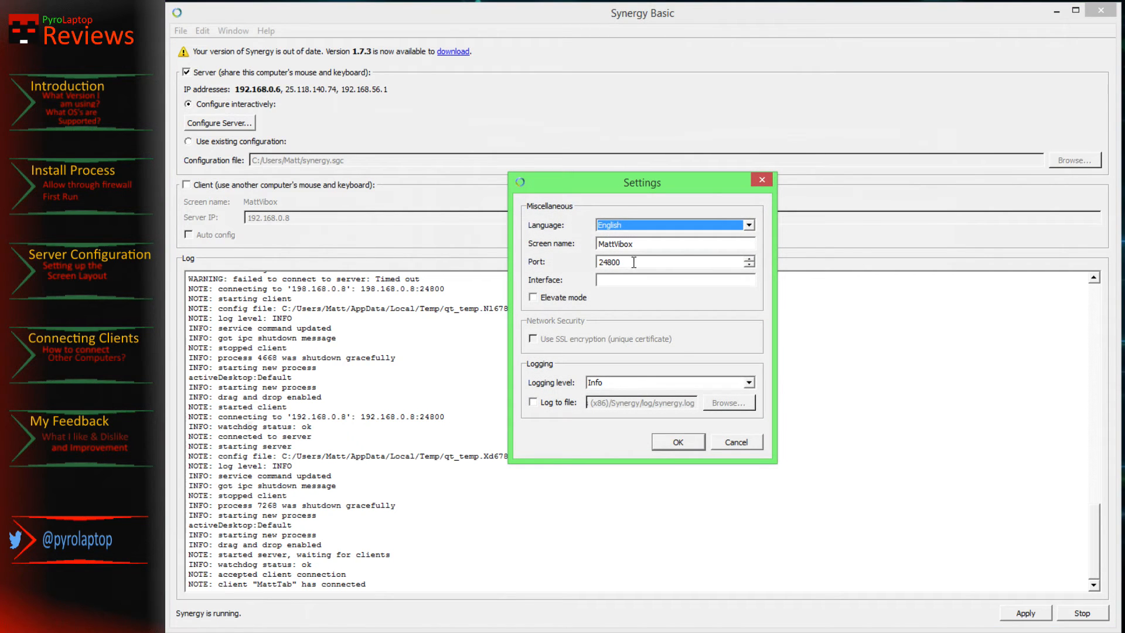
click(612, 261)
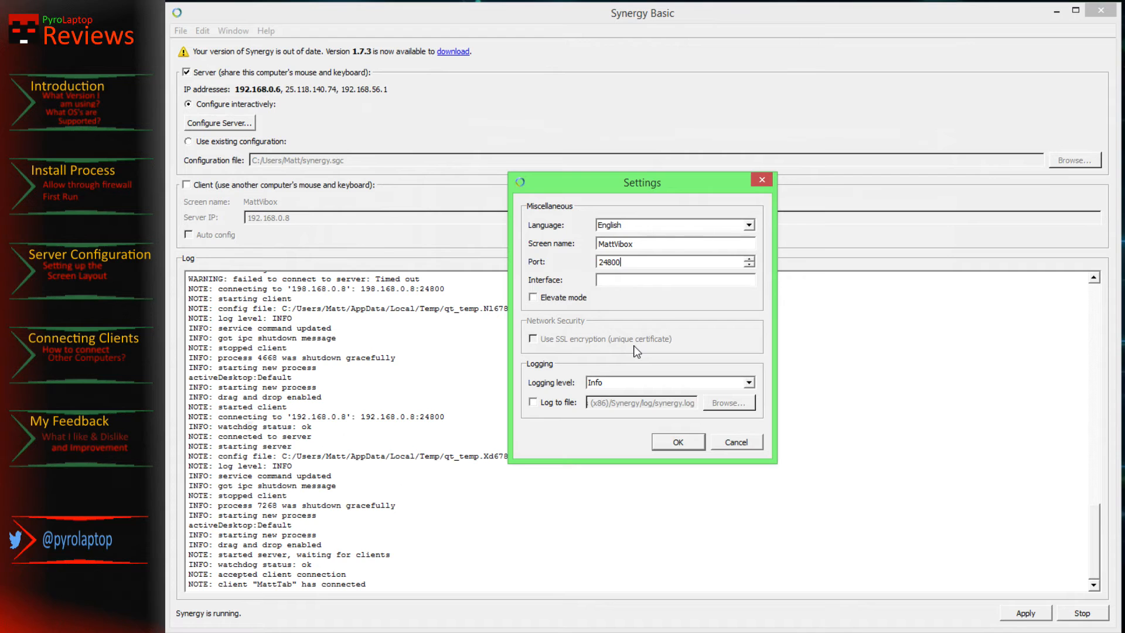
click(537, 296)
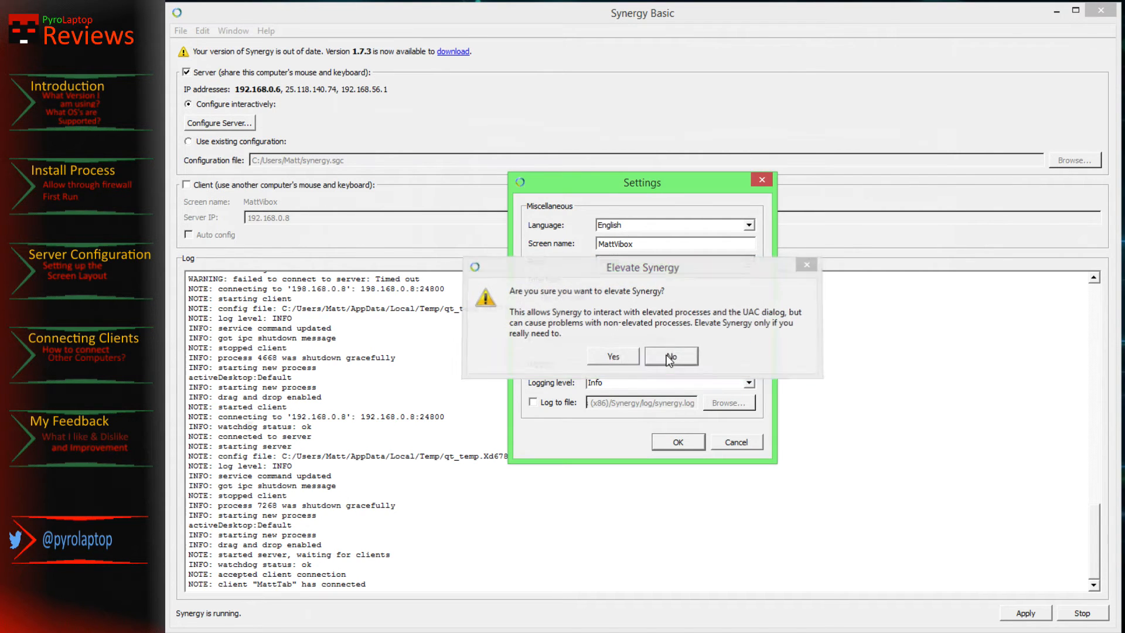
click(670, 357)
click(736, 444)
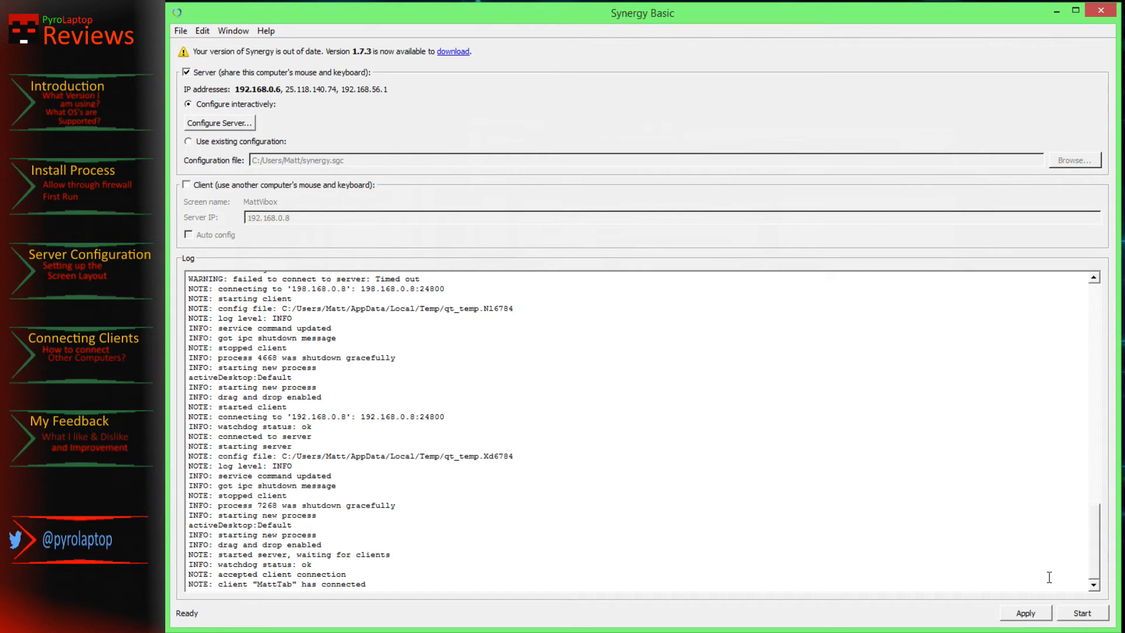
- Start the Synergy server again and stop it
click(1082, 613)
click(1078, 612)
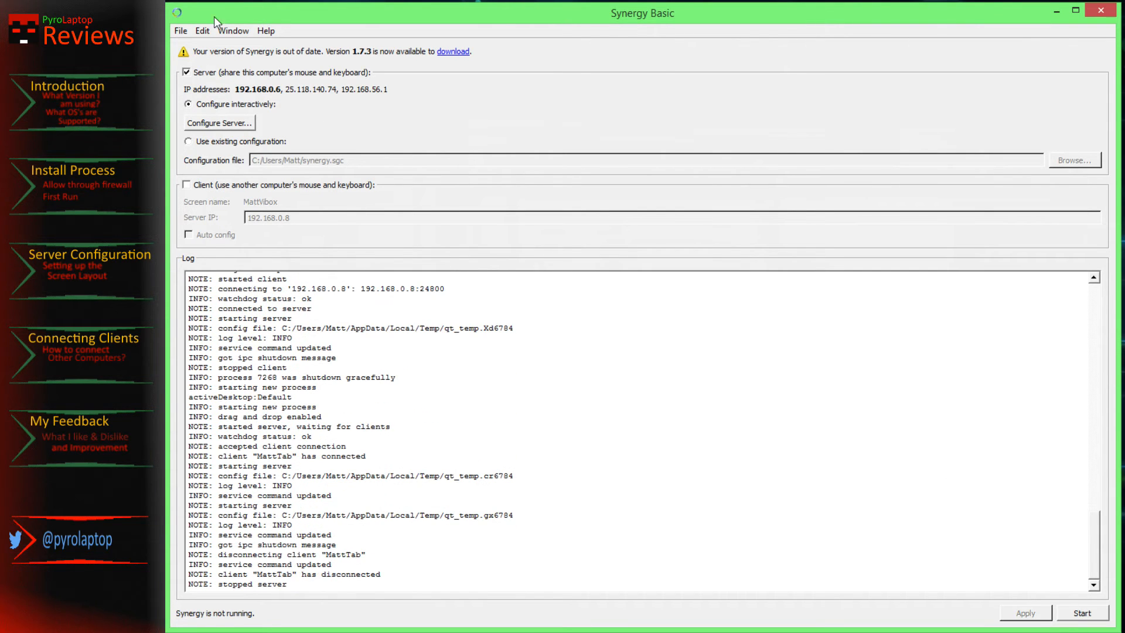
- Reopen the program settings and try Log to file, browsing for a save location before switching the option off again
click(202, 30)
click(211, 42)
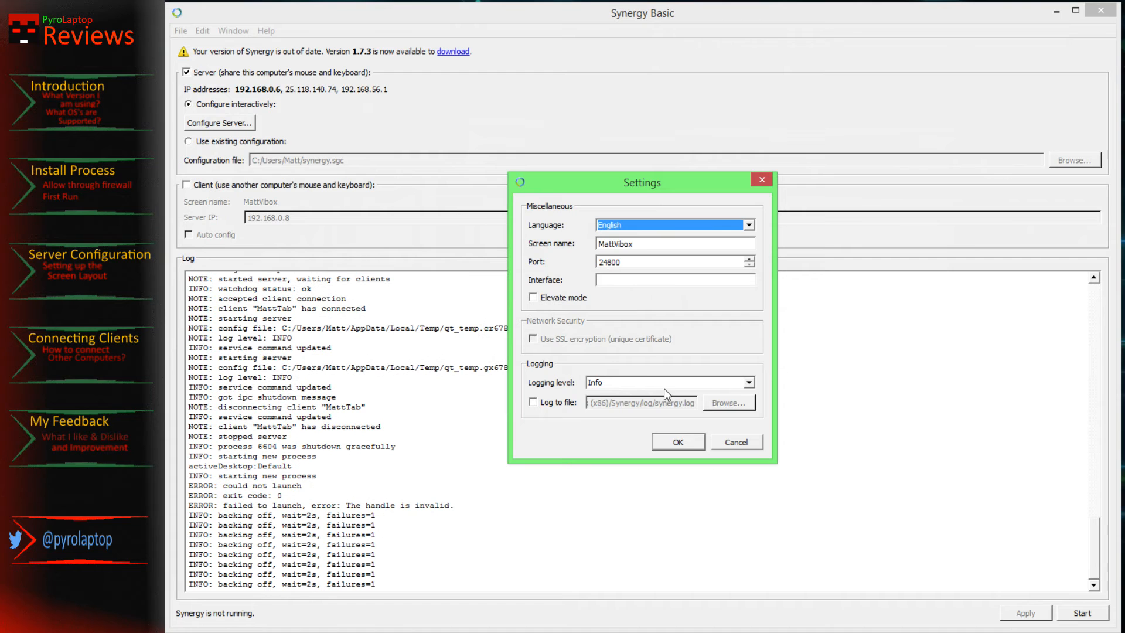
click(573, 404)
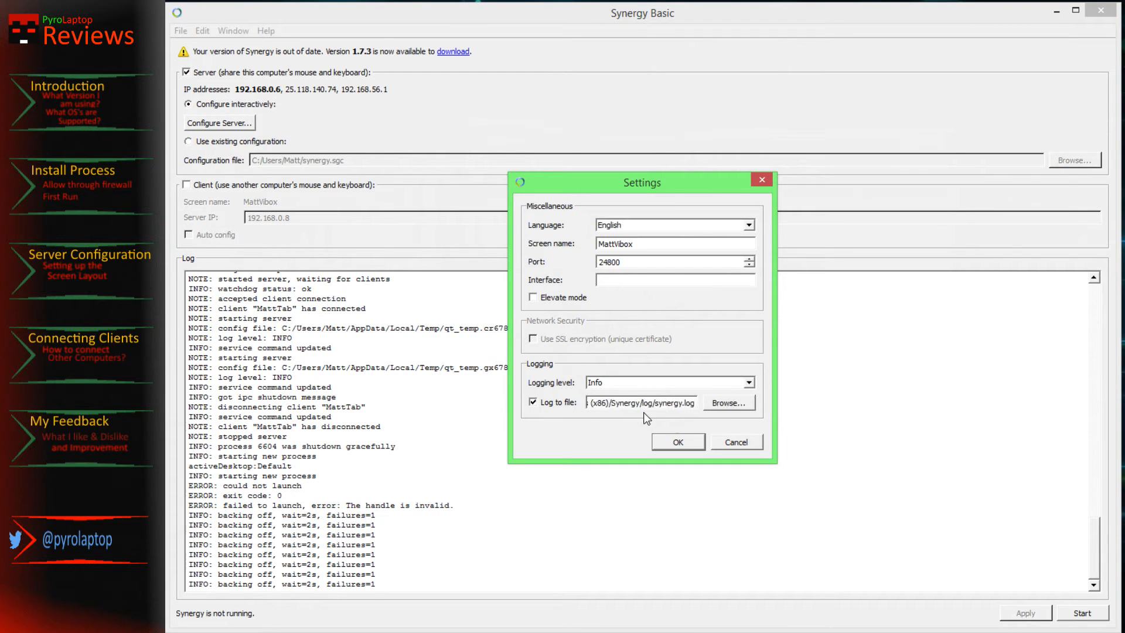
click(716, 404)
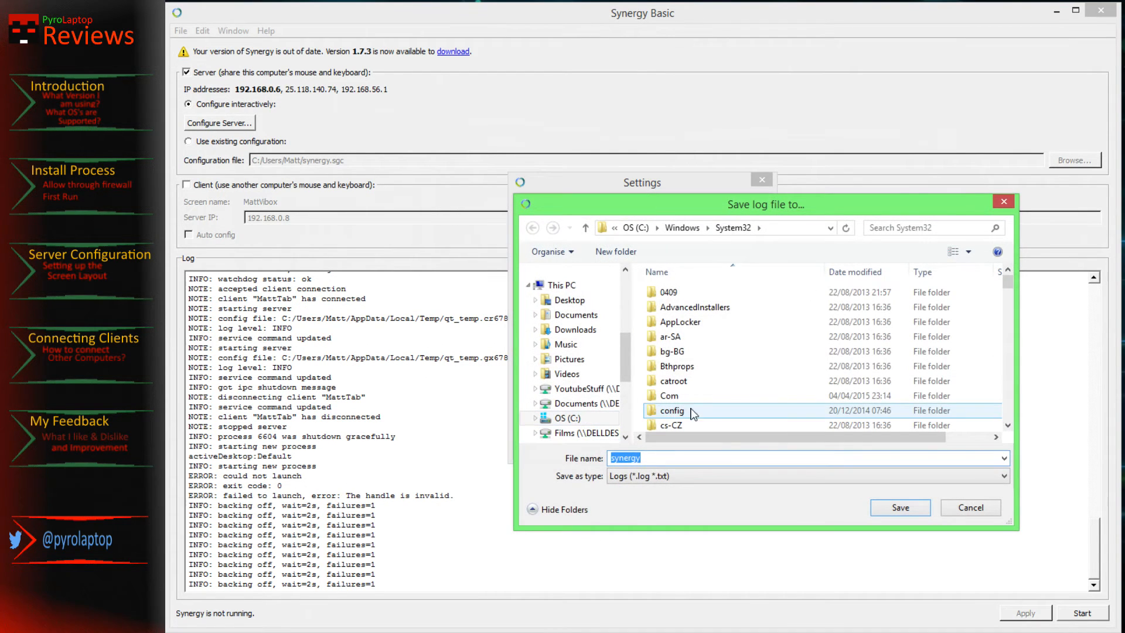
drag(1007, 283, 1002, 430)
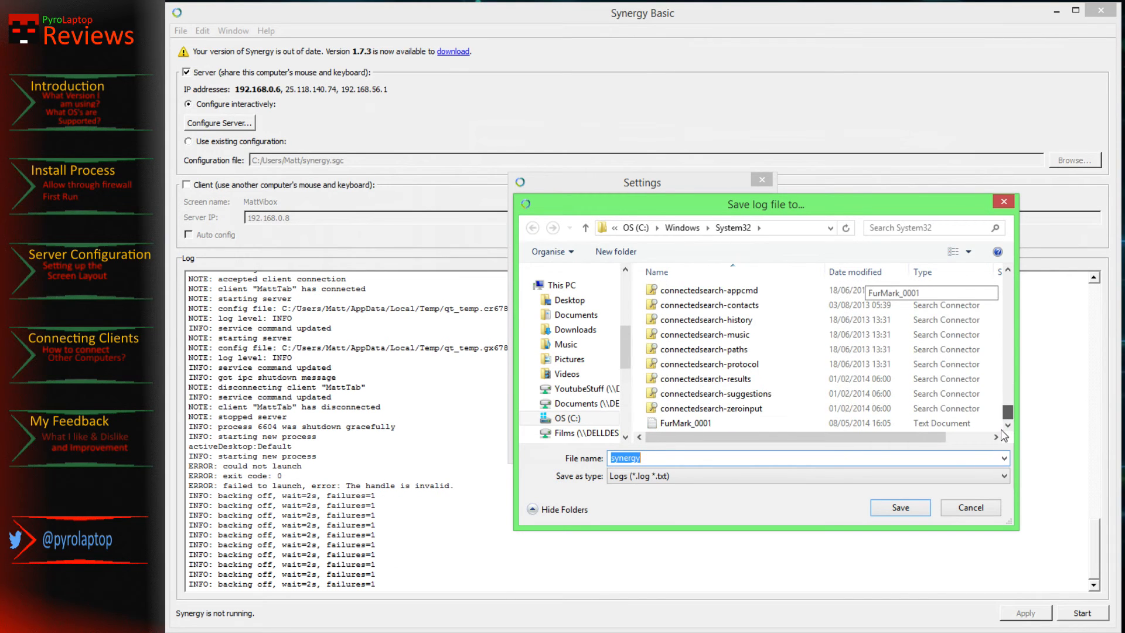
click(971, 507)
click(559, 404)
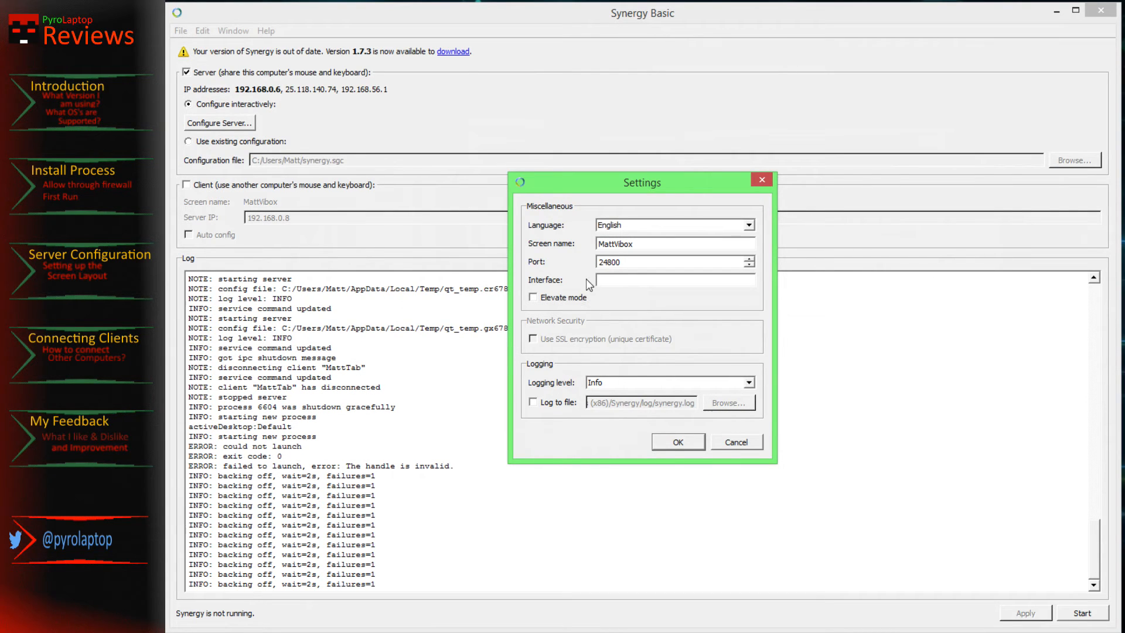
- Highlight this computer's screen name in the settings, and move the dialog aside before closing it
drag(639, 244, 592, 243)
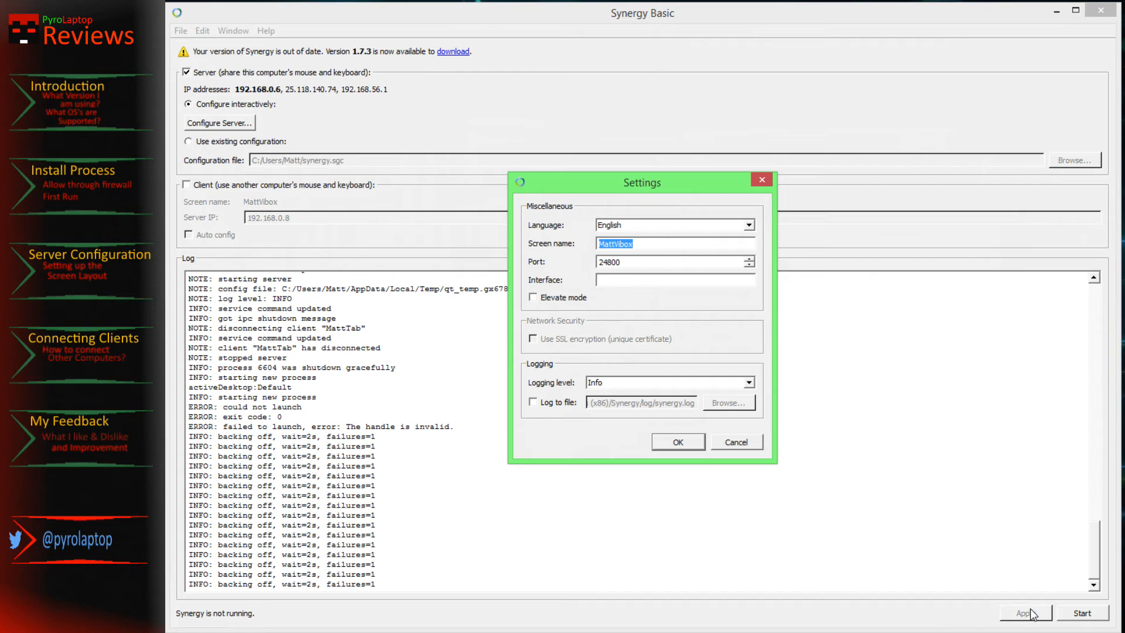
drag(637, 184, 551, 209)
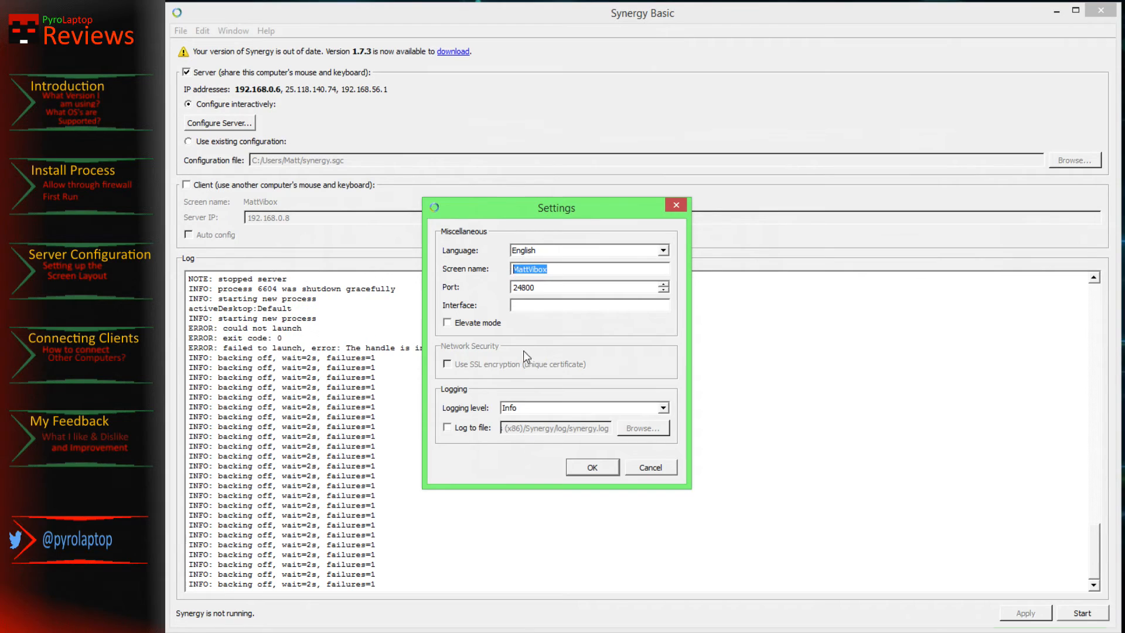
key(Return)
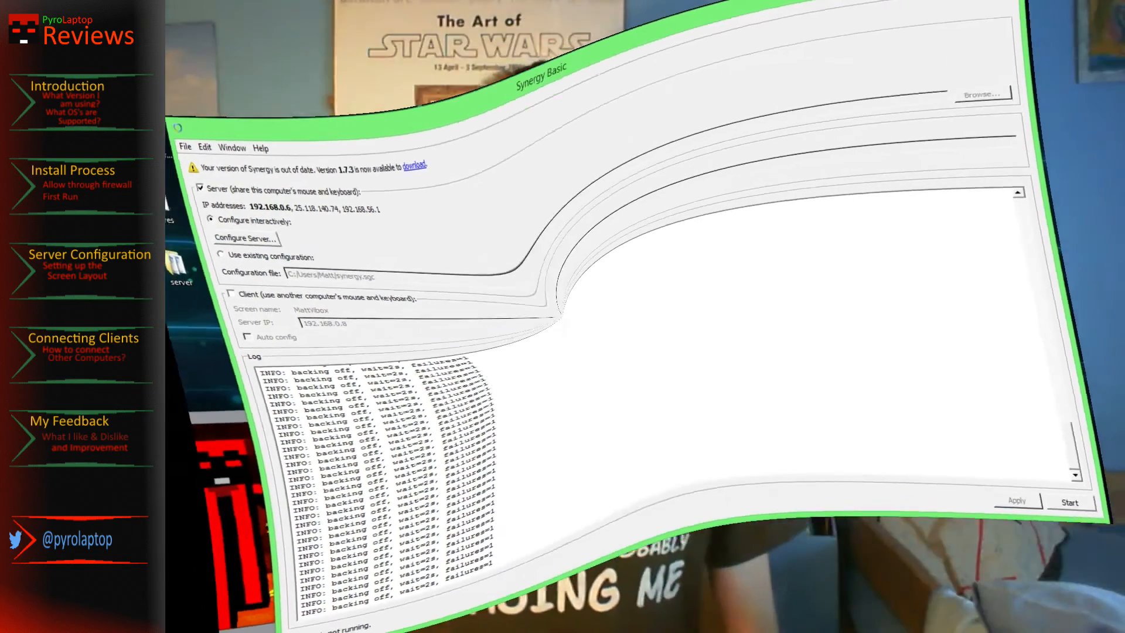